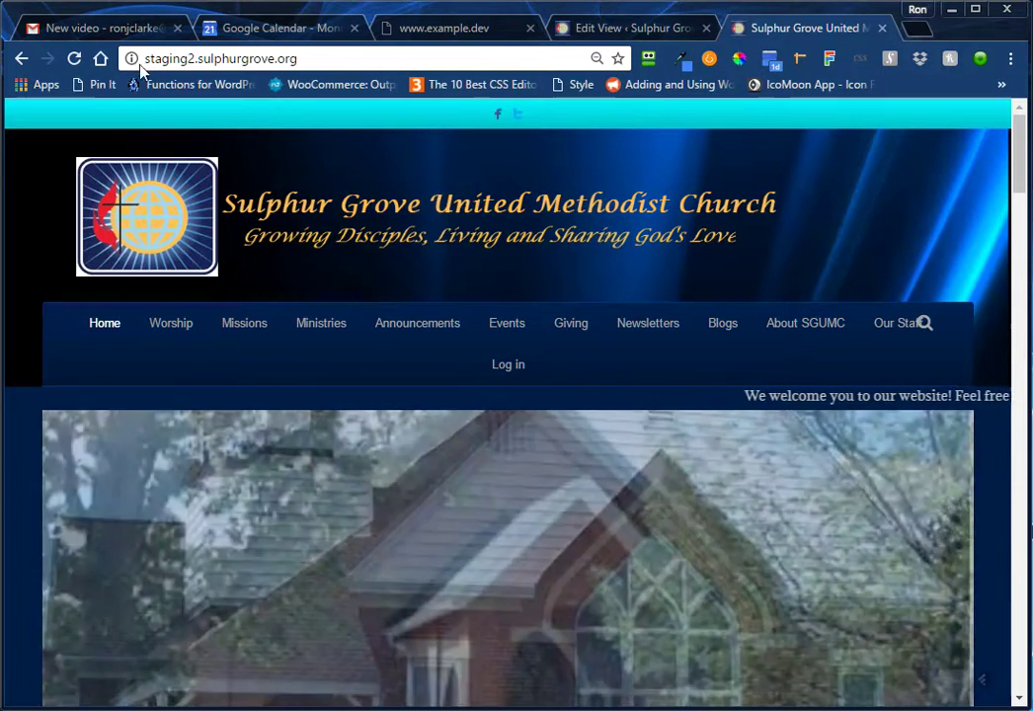
Step: Show the staging site's web address on the church home page
click(148, 59)
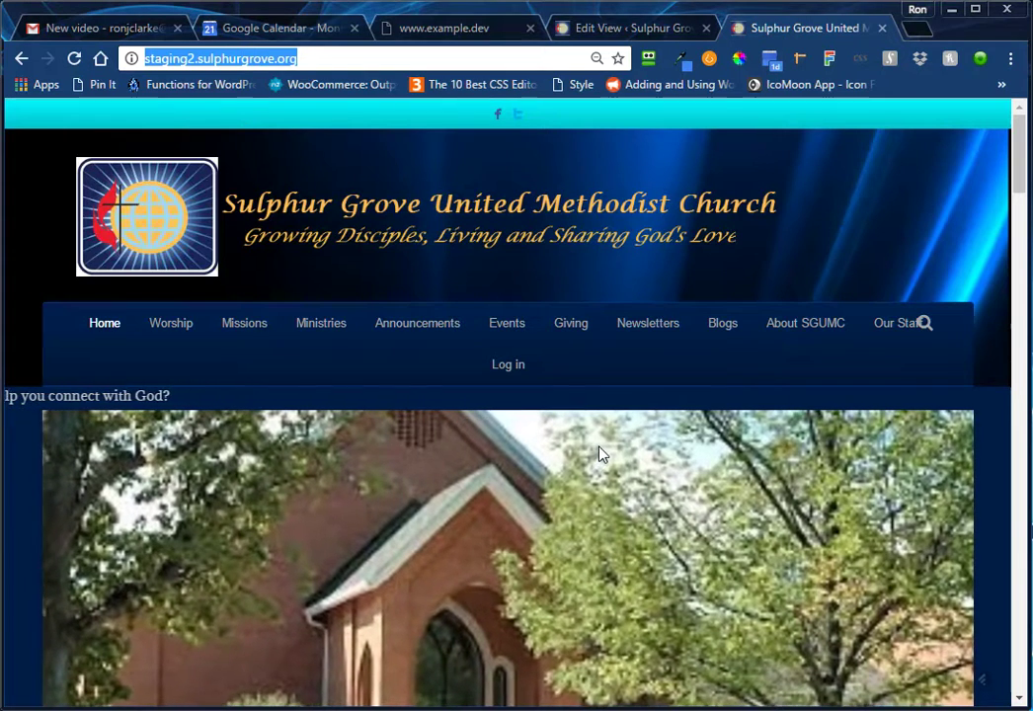
mouse_move(721, 340)
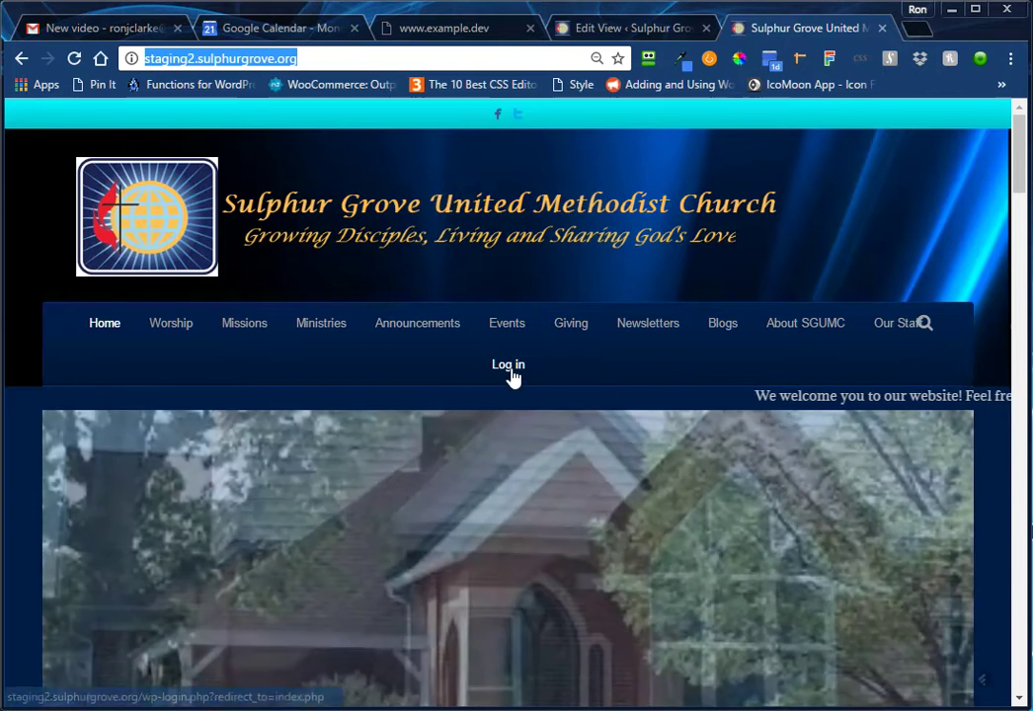
Step: Sign in on the site's login page with the account username and password
click(511, 377)
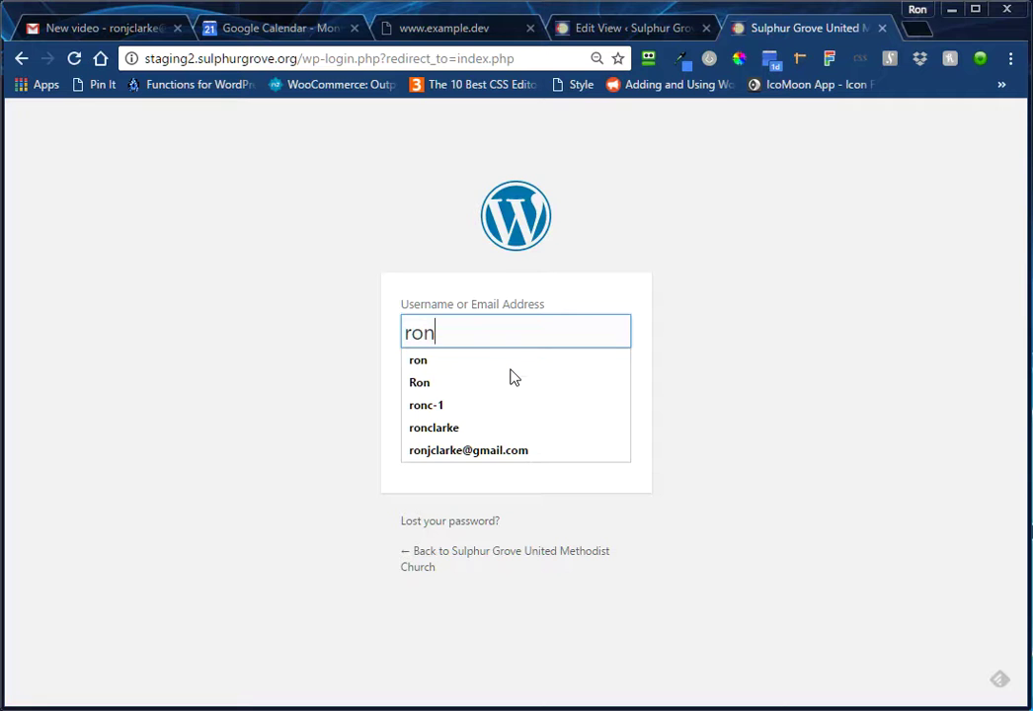
text(ron)
key(Tab)
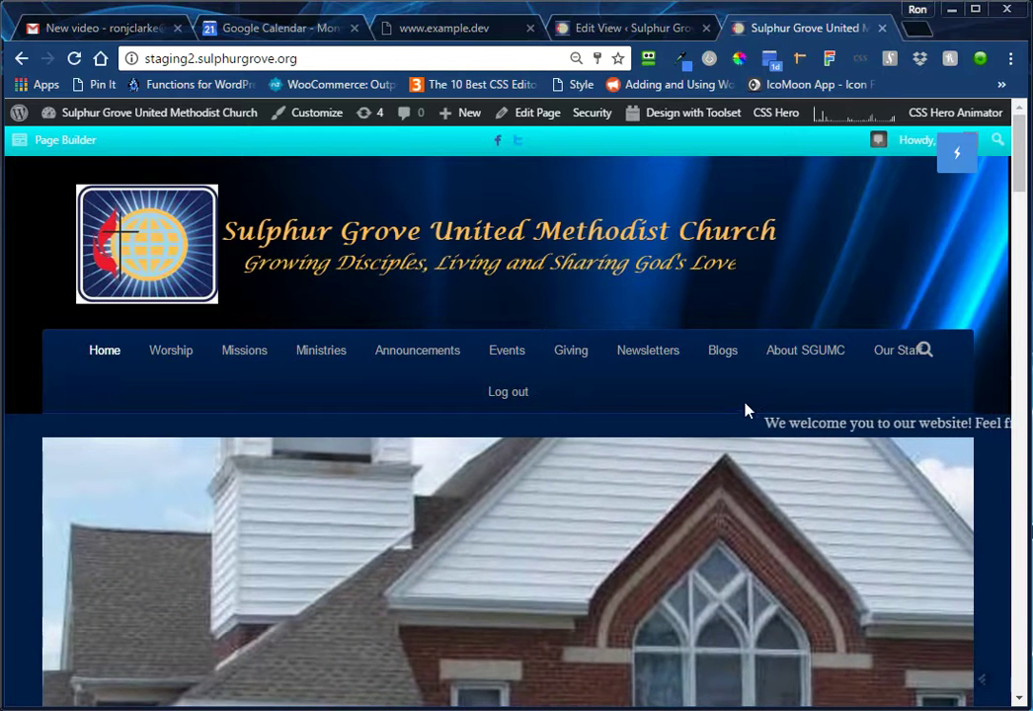
mouse_move(719, 365)
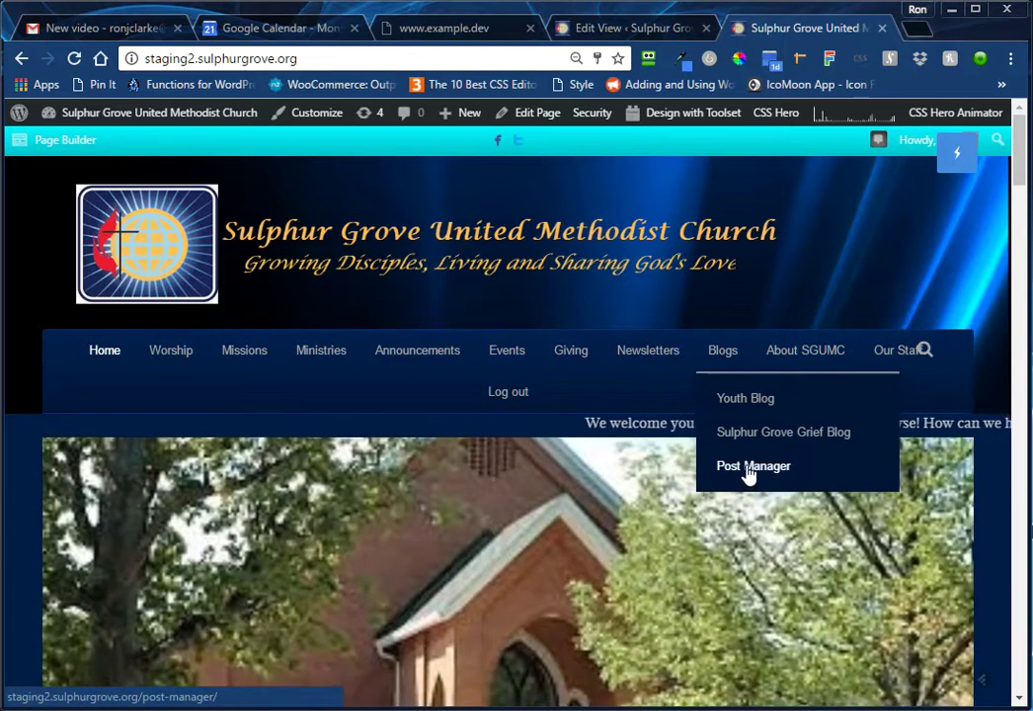
Step: Open Blogs > Post Manager and scroll down to the list of existing posts
click(746, 472)
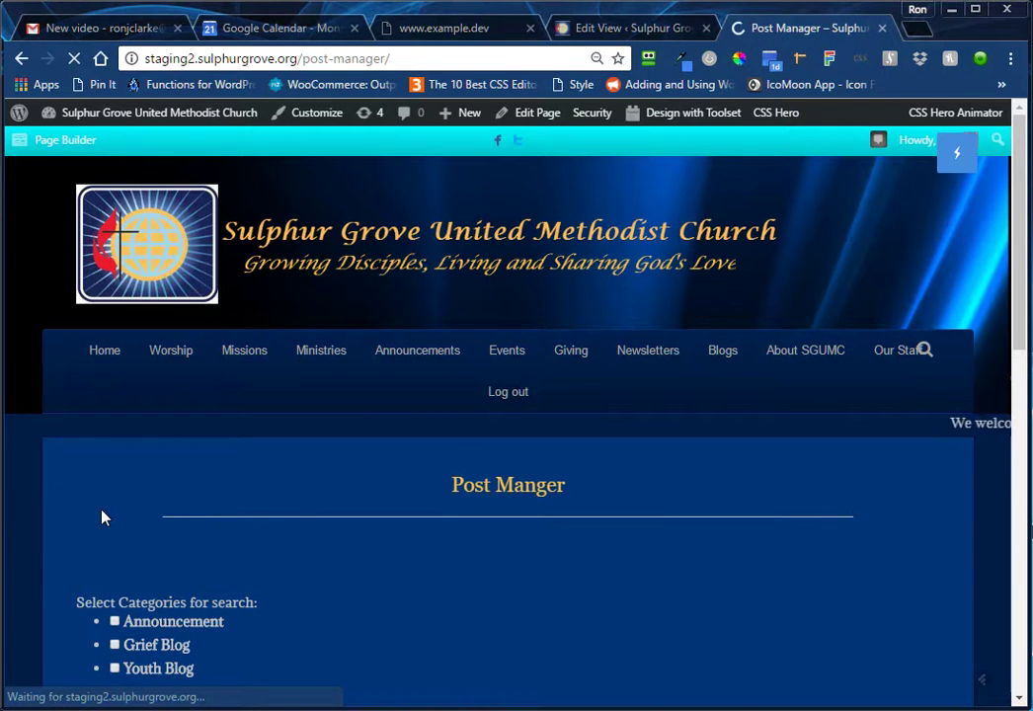
scroll(101, 512, down, 2)
scroll(101, 505, down, 3)
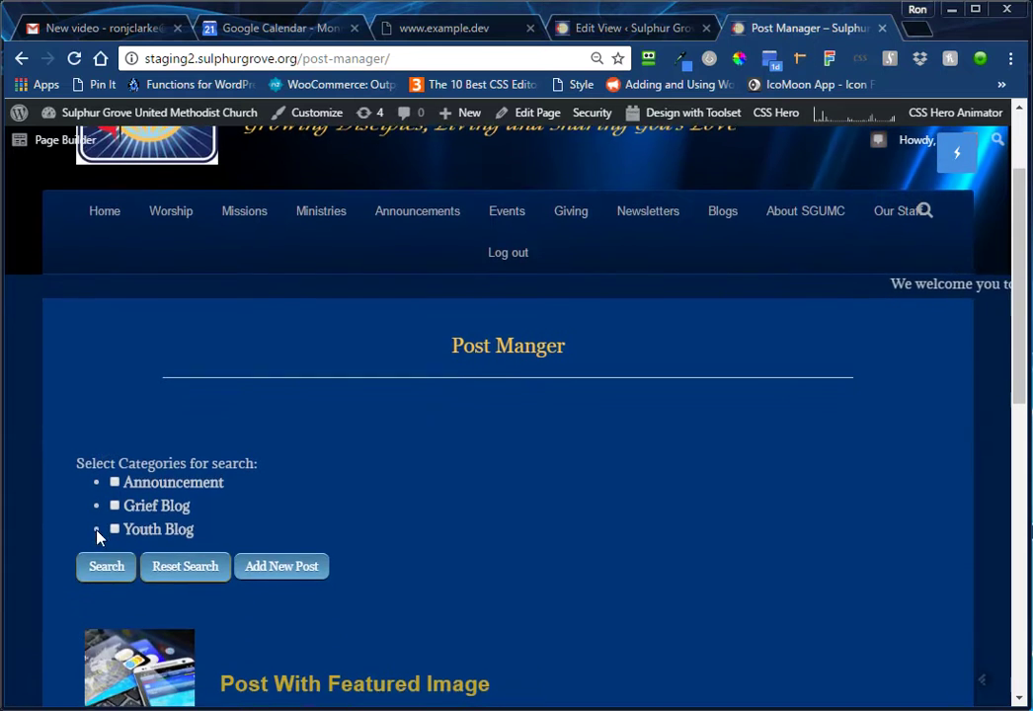
scroll(89, 561, down, 1)
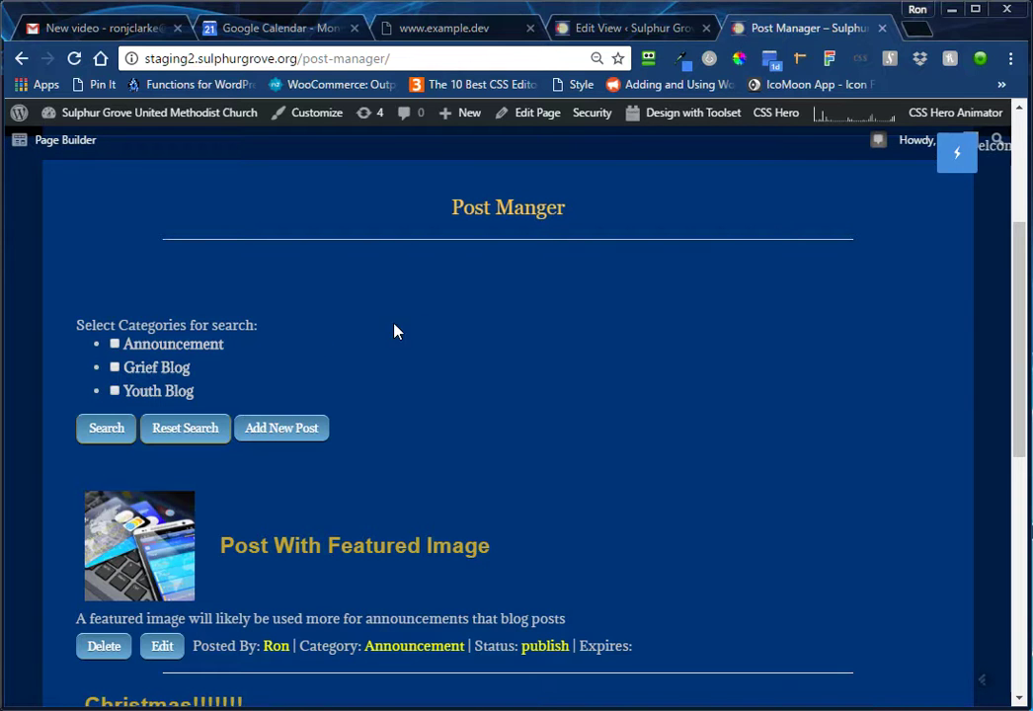
scroll(381, 330, down, 1)
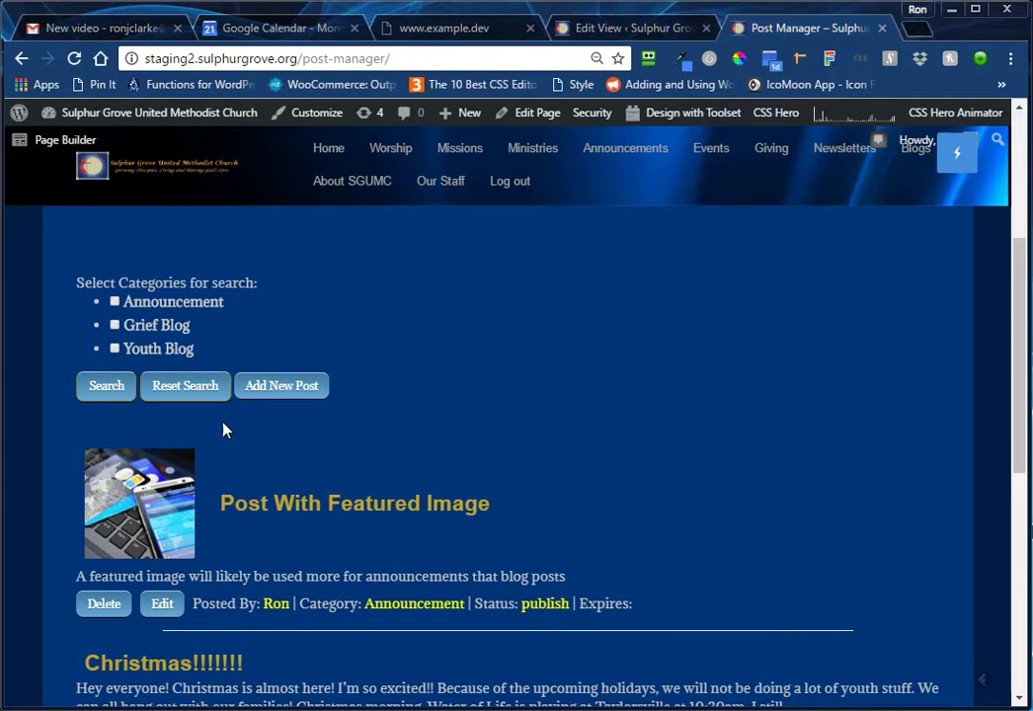
scroll(385, 425, down, 1)
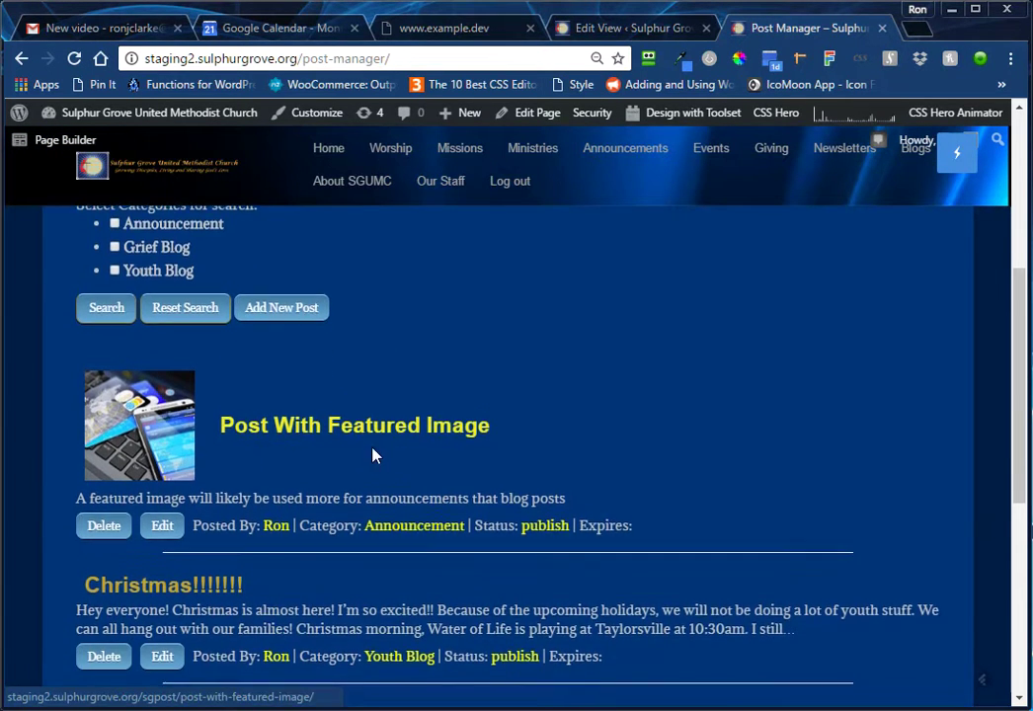
scroll(376, 454, down, 1)
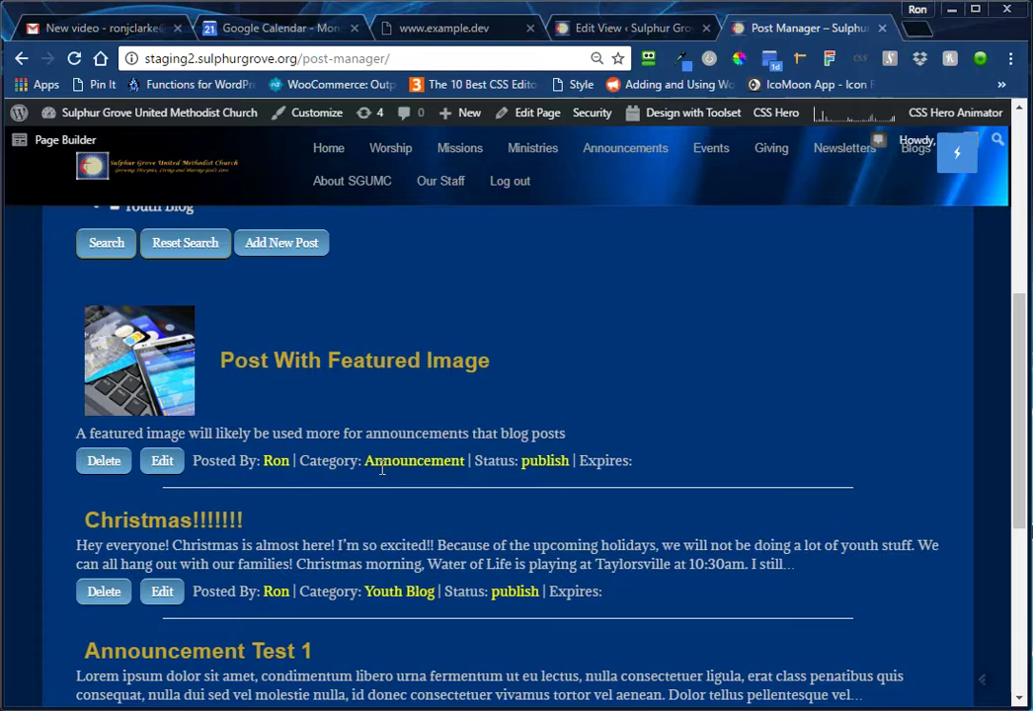
scroll(366, 491, down, 1)
scroll(360, 502, down, 2)
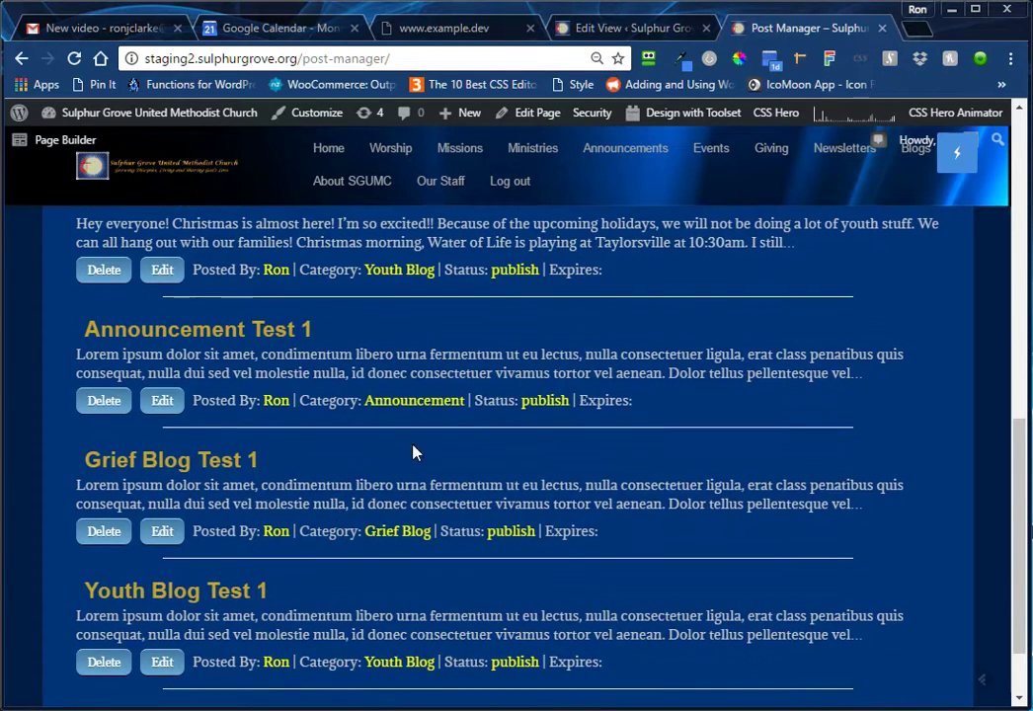
scroll(405, 546, down, 1)
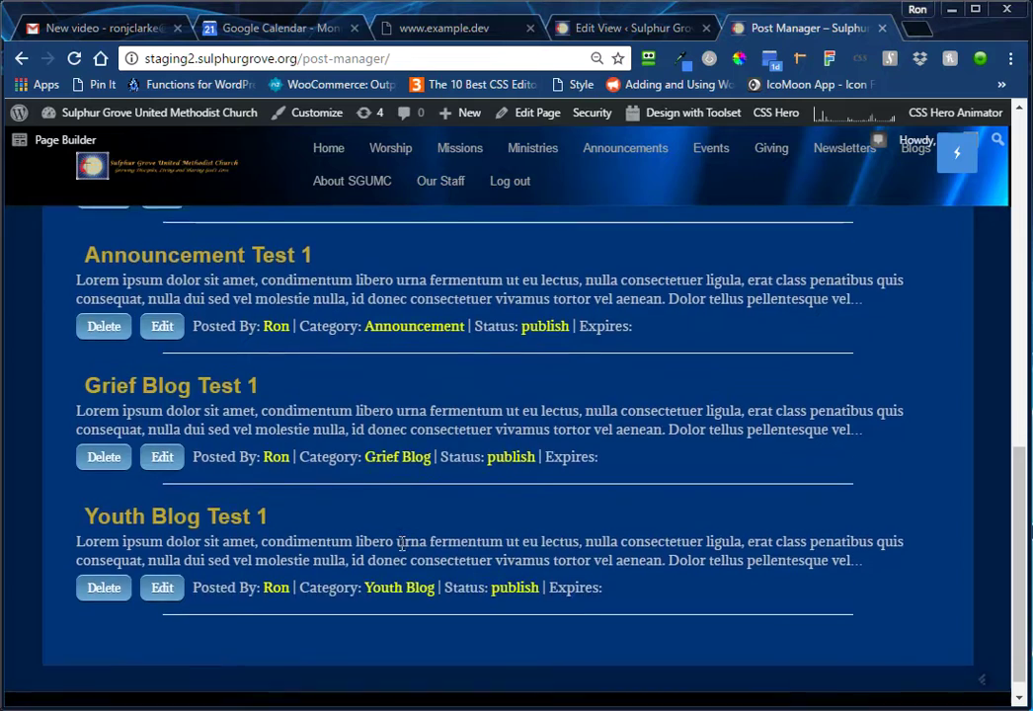
scroll(401, 552, up, 1)
scroll(400, 551, up, 3)
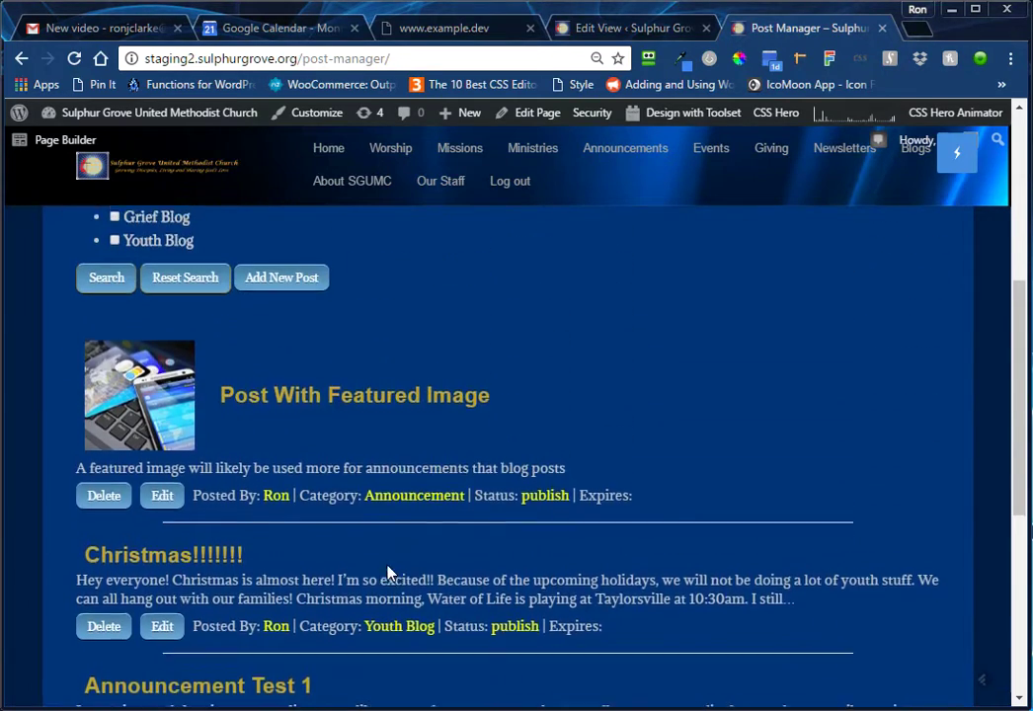
scroll(387, 572, up, 1)
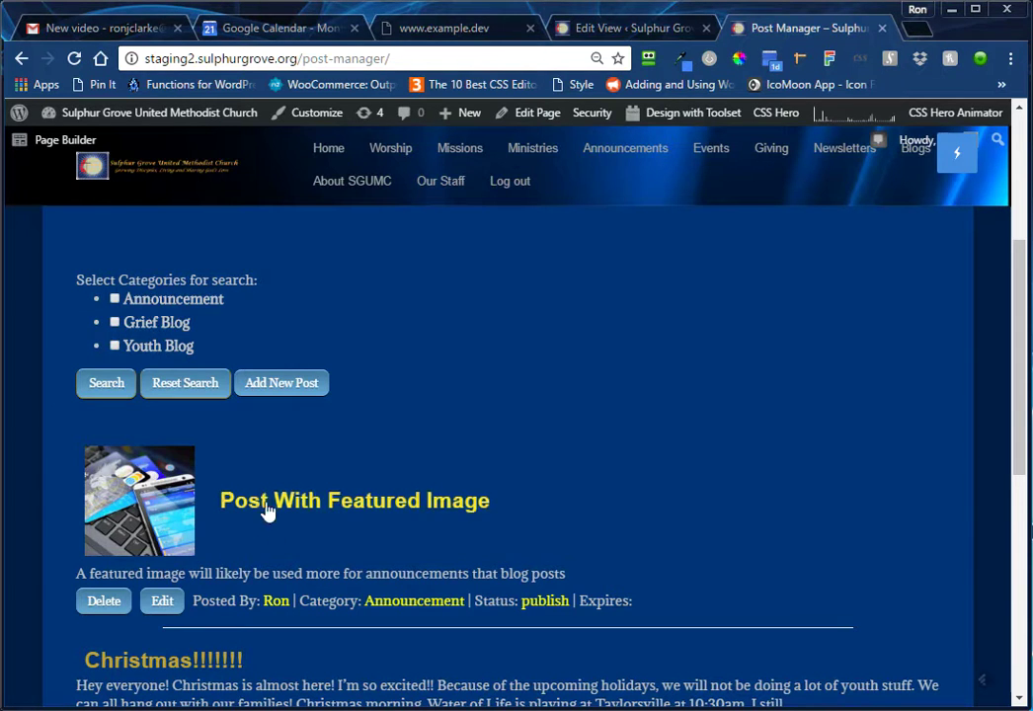
scroll(513, 394, down, 1)
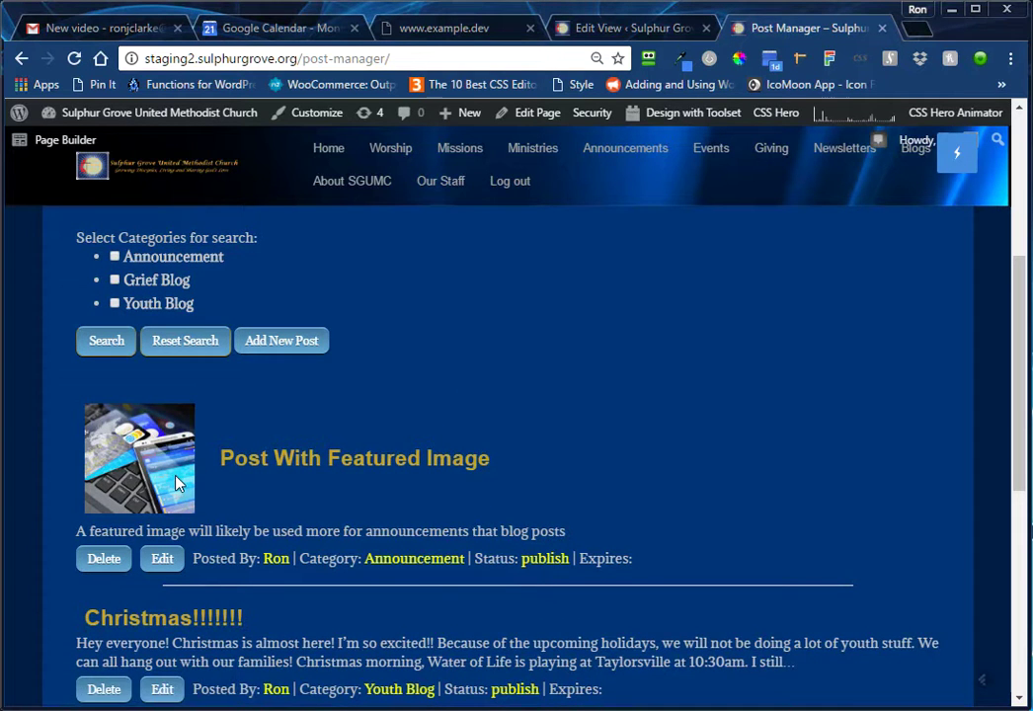
scroll(368, 472, down, 1)
scroll(362, 550, down, 3)
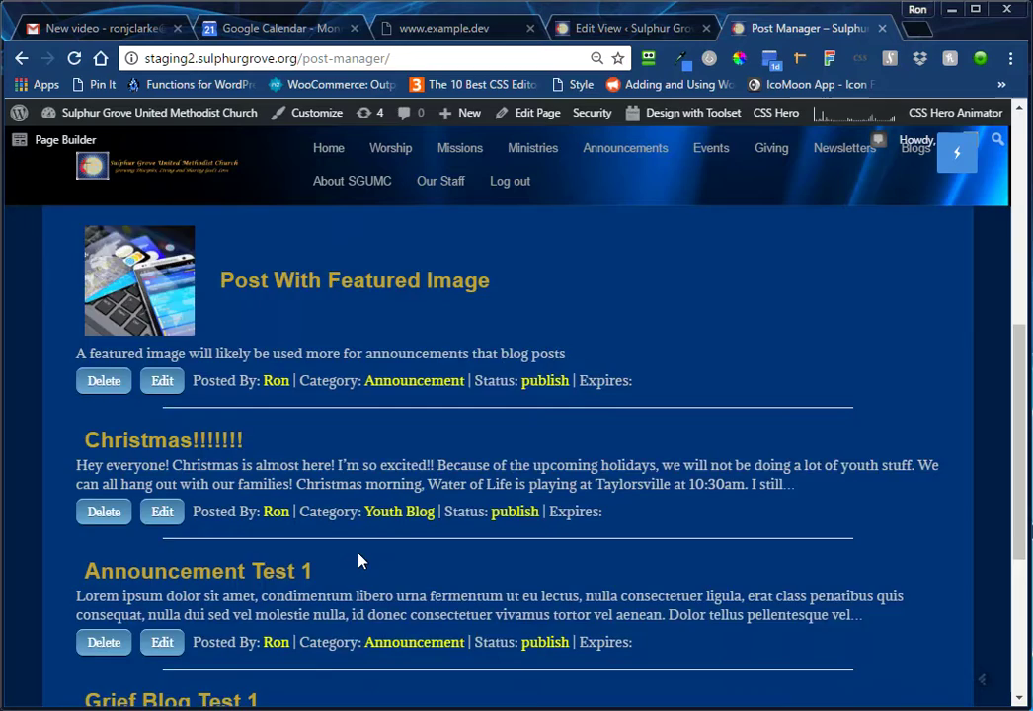
scroll(357, 559, down, 3)
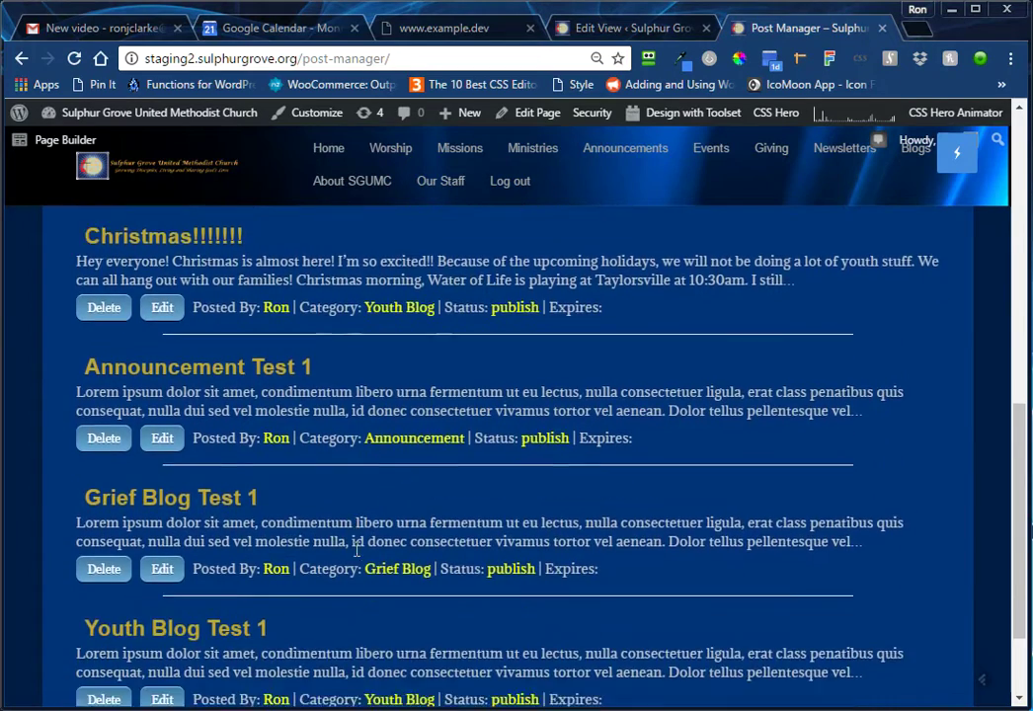
scroll(355, 559, up, 2)
scroll(352, 557, up, 6)
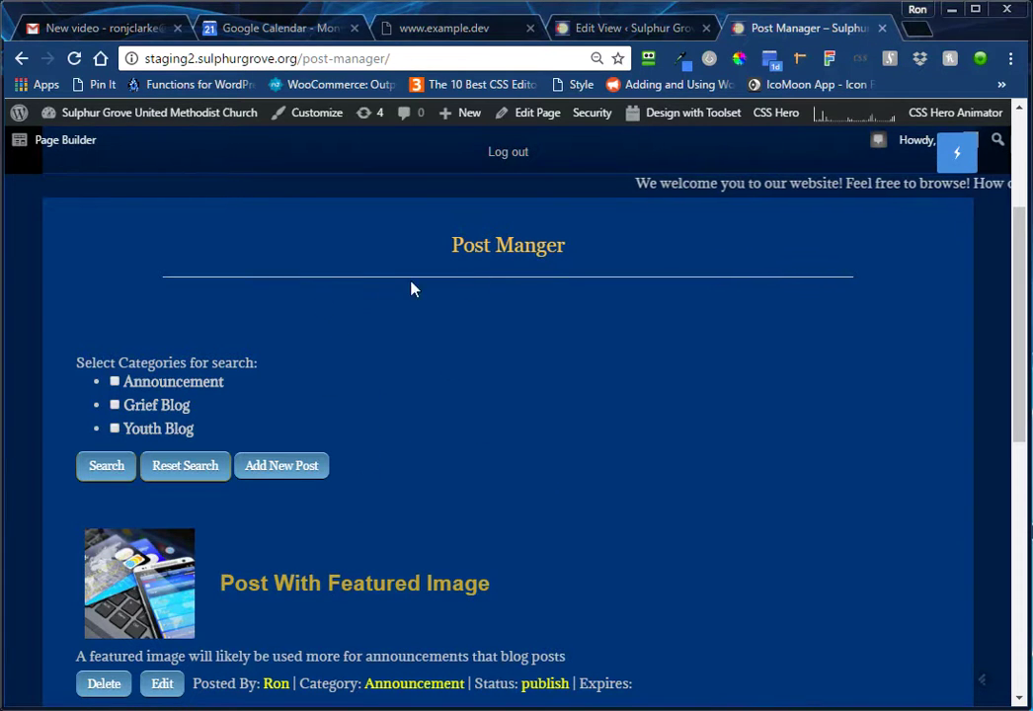
Step: Search by the Youth Blog category, leaving only 'Christmas!!!!!!!' and 'Youth Blog Test 1'
click(114, 429)
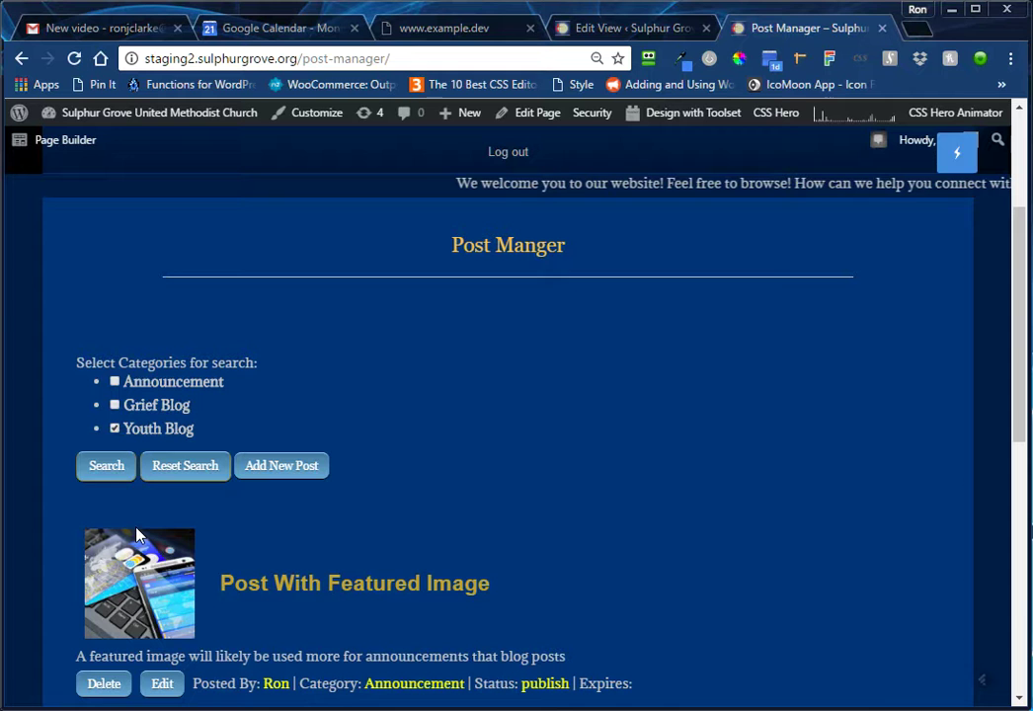
click(105, 470)
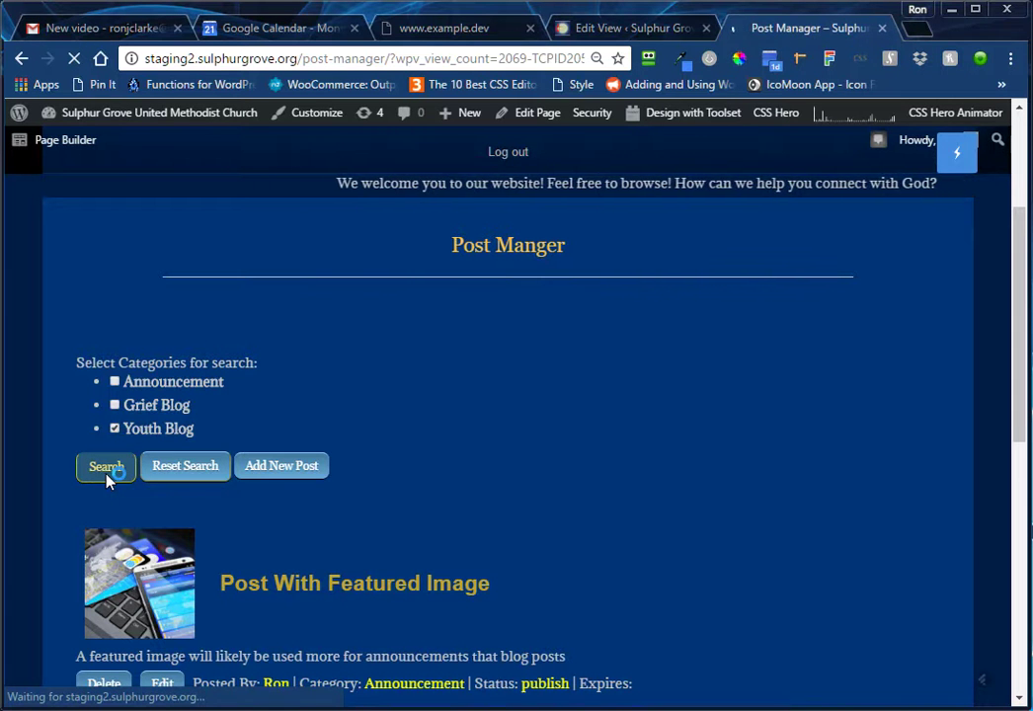
scroll(358, 499, down, 3)
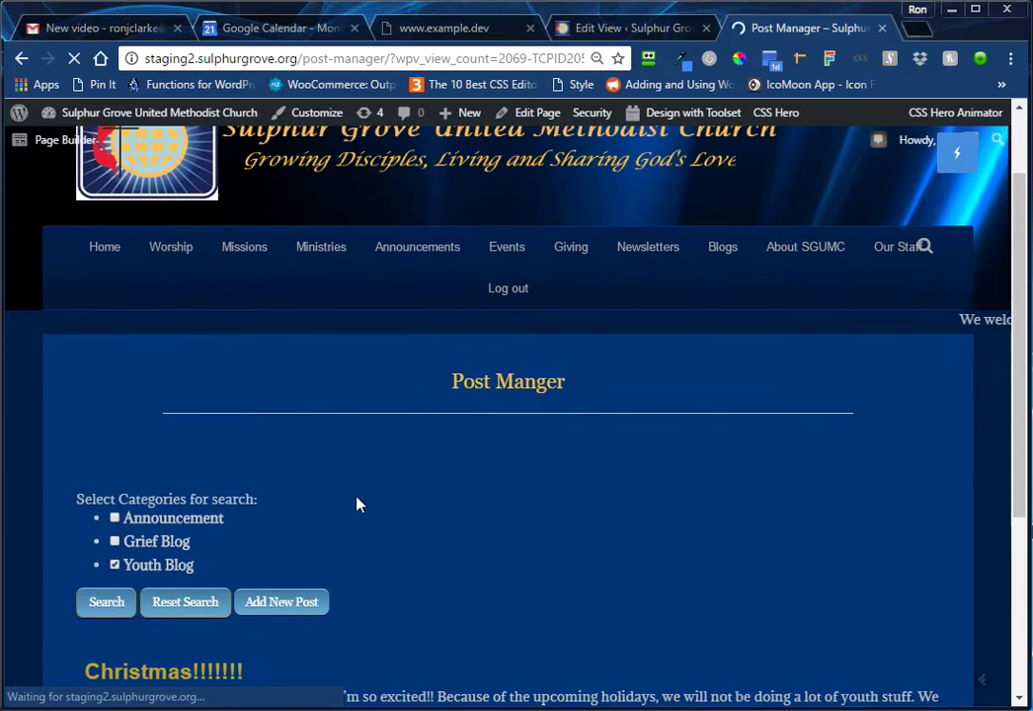
scroll(361, 506, down, 1)
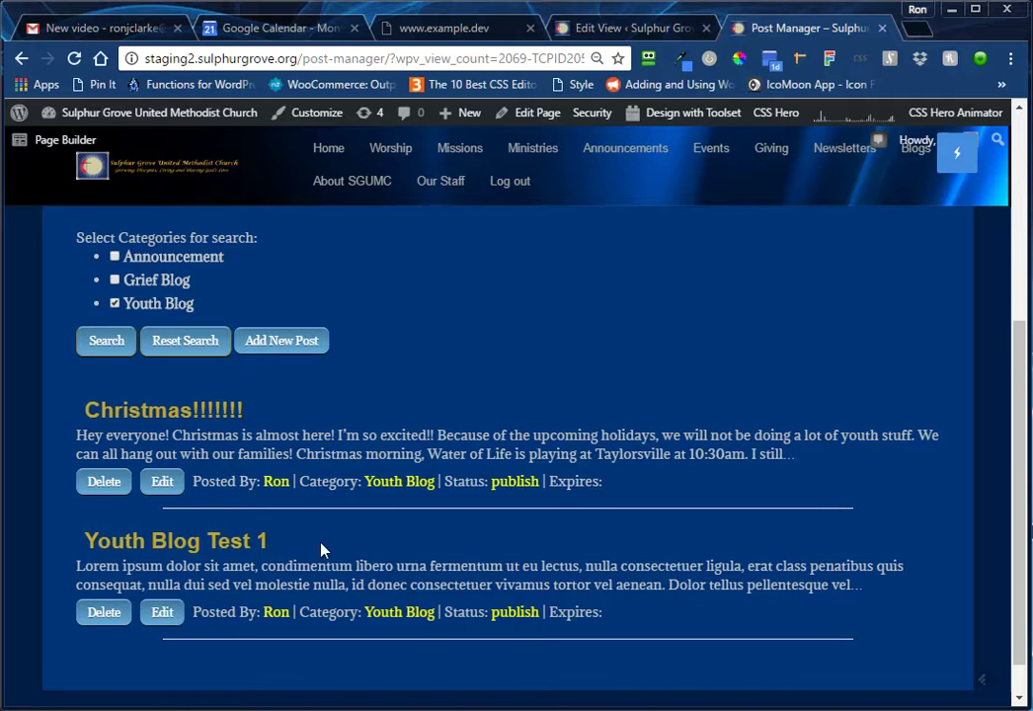
scroll(435, 381, up, 1)
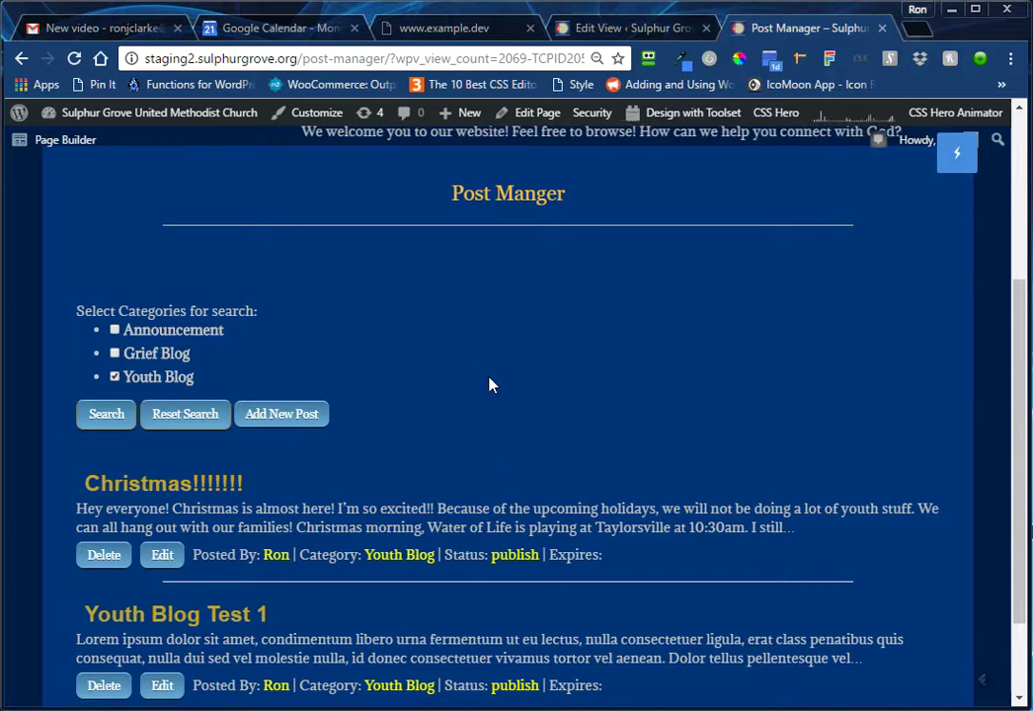
Step: Add a new post and enter the Post Name 'A new Yout post for this video'
click(298, 419)
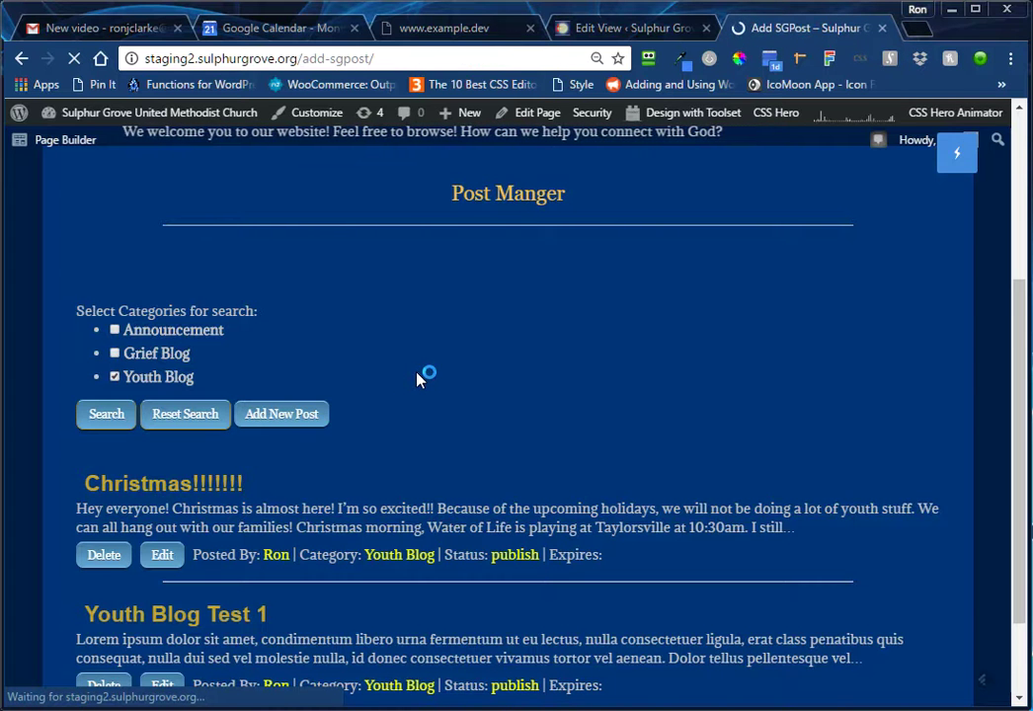
scroll(385, 431, down, 3)
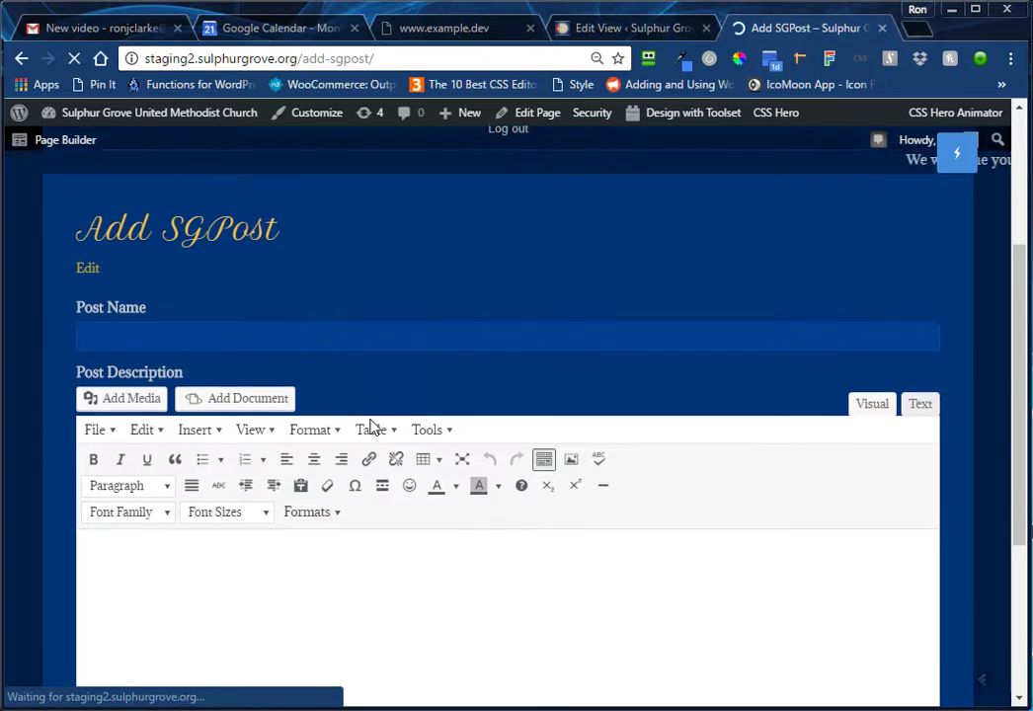
scroll(368, 427, down, 1)
click(183, 283)
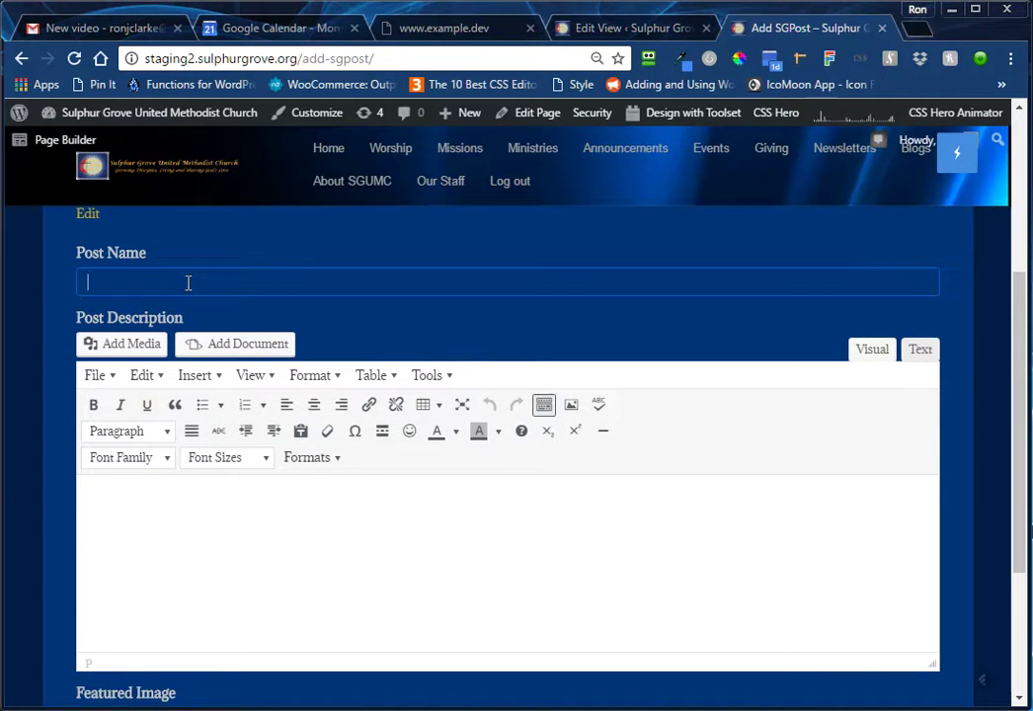
text(A ne)
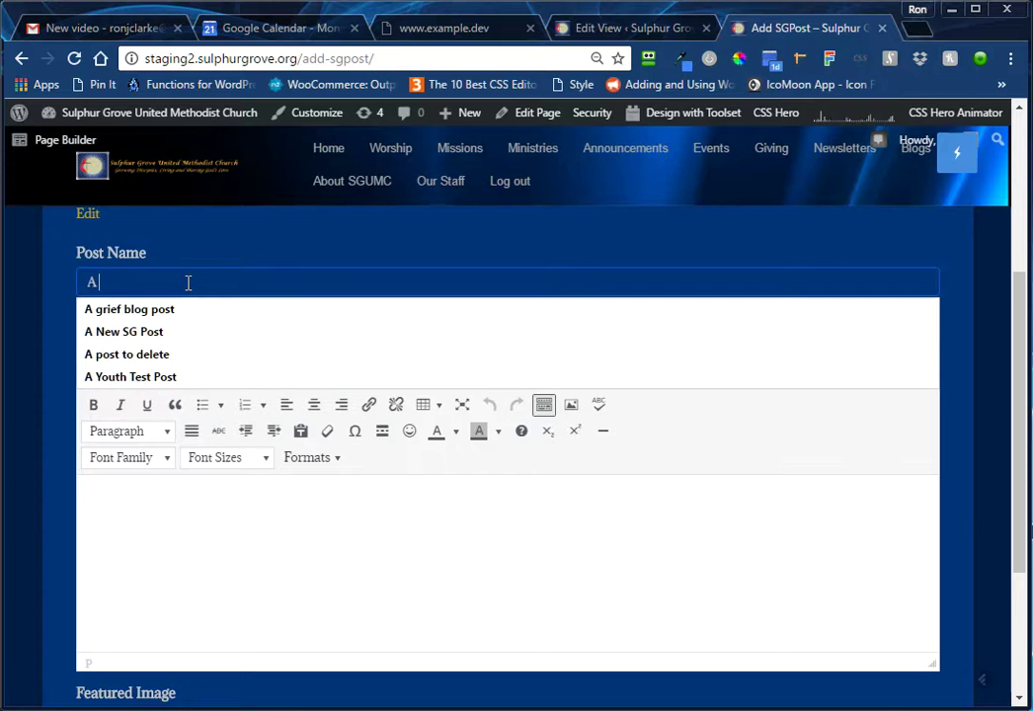
text(w )
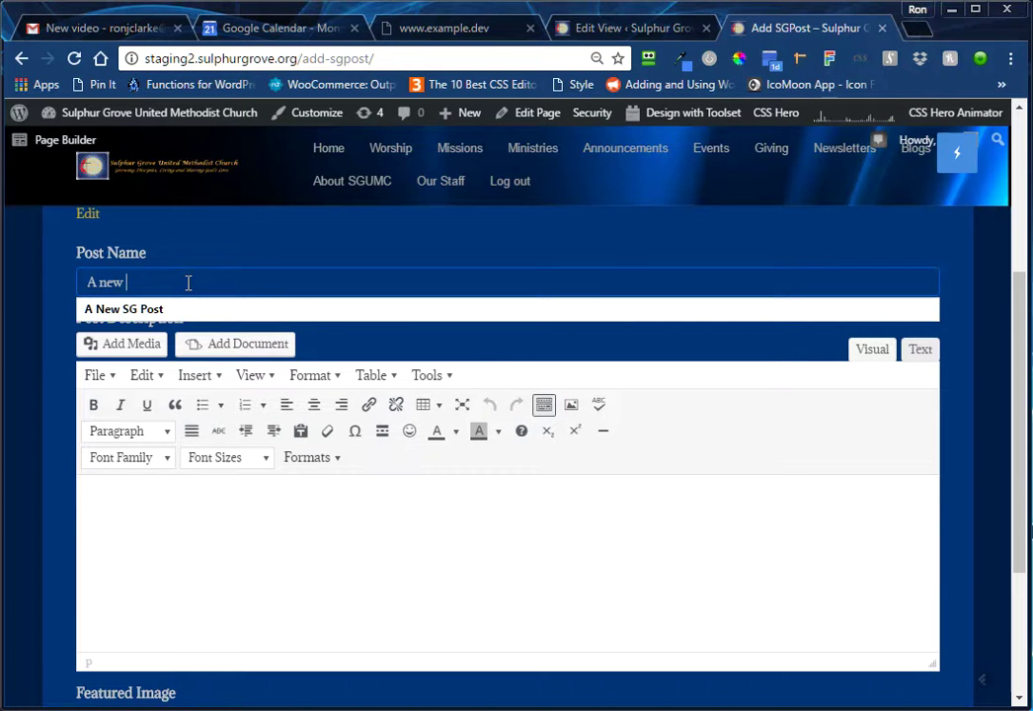
text(Yout)
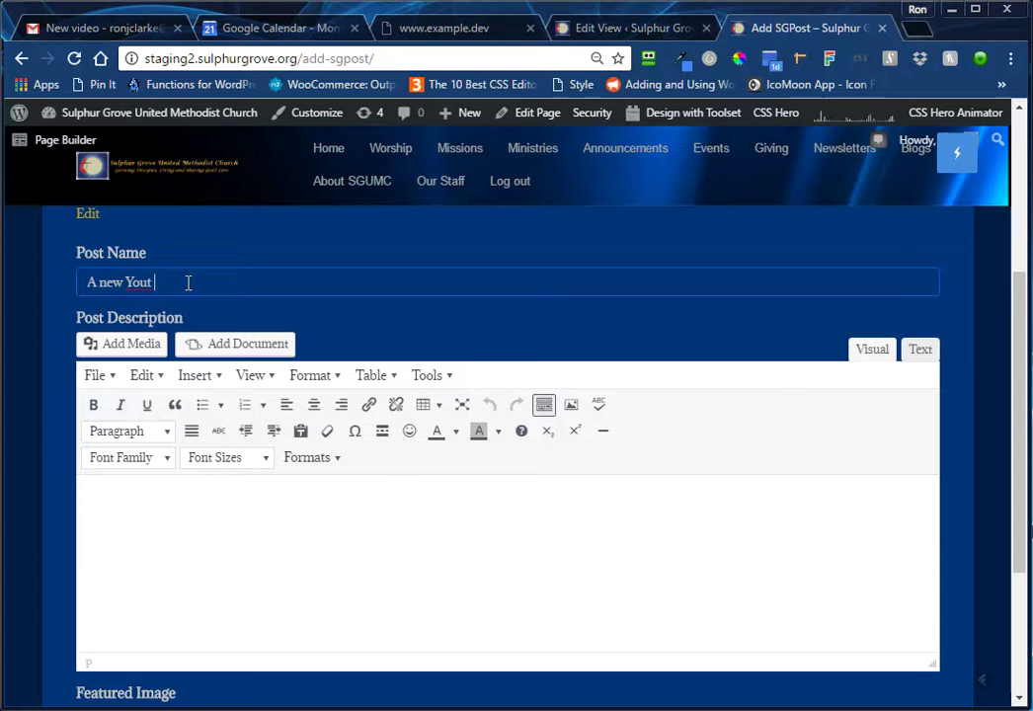
text( post for this video)
Step: Correct 'Yout' to 'Youth' in the post name
click(149, 281)
key(BackSpace)
text(th)
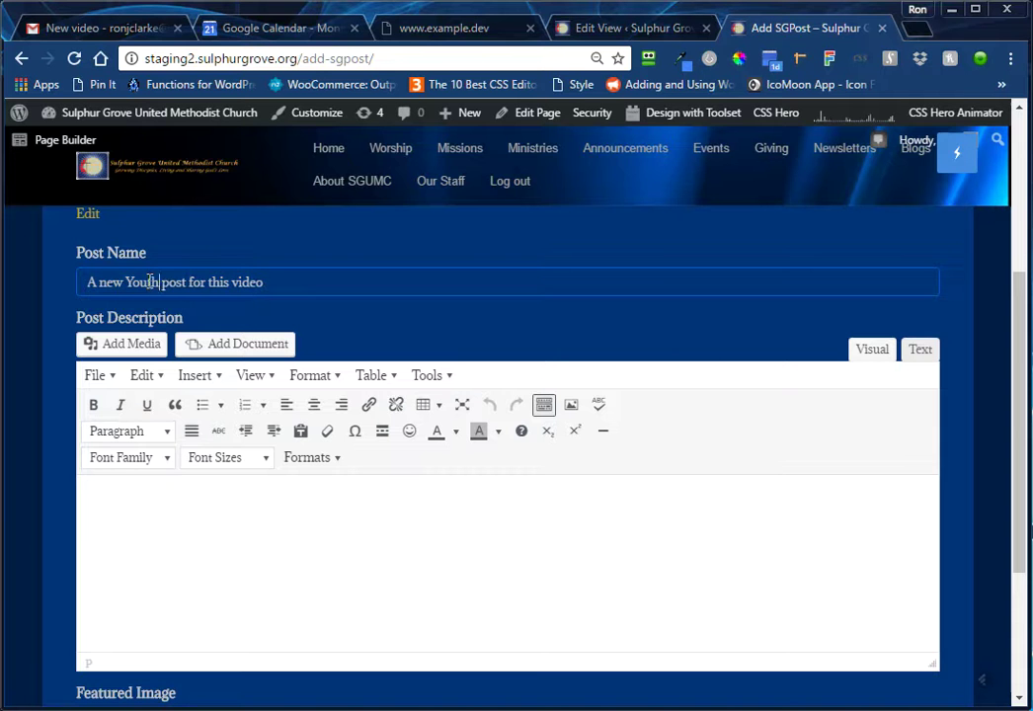
scroll(274, 430, down, 2)
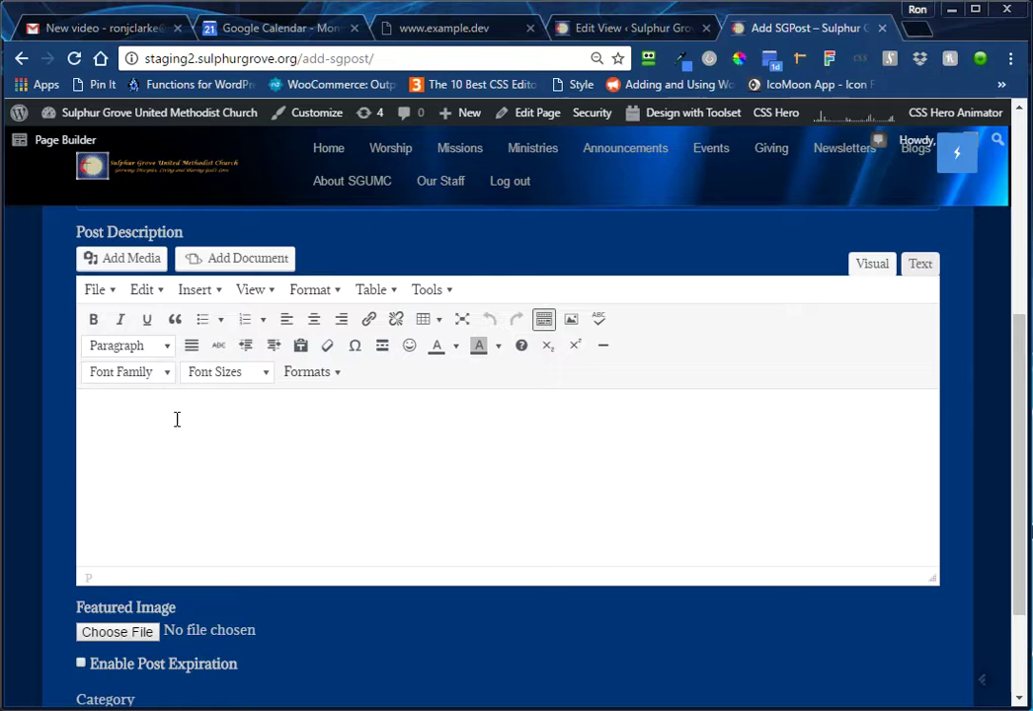
Step: Paste the 'Churchly ipsum dolor amet' placeholder paragraphs into the Post Description
click(168, 419)
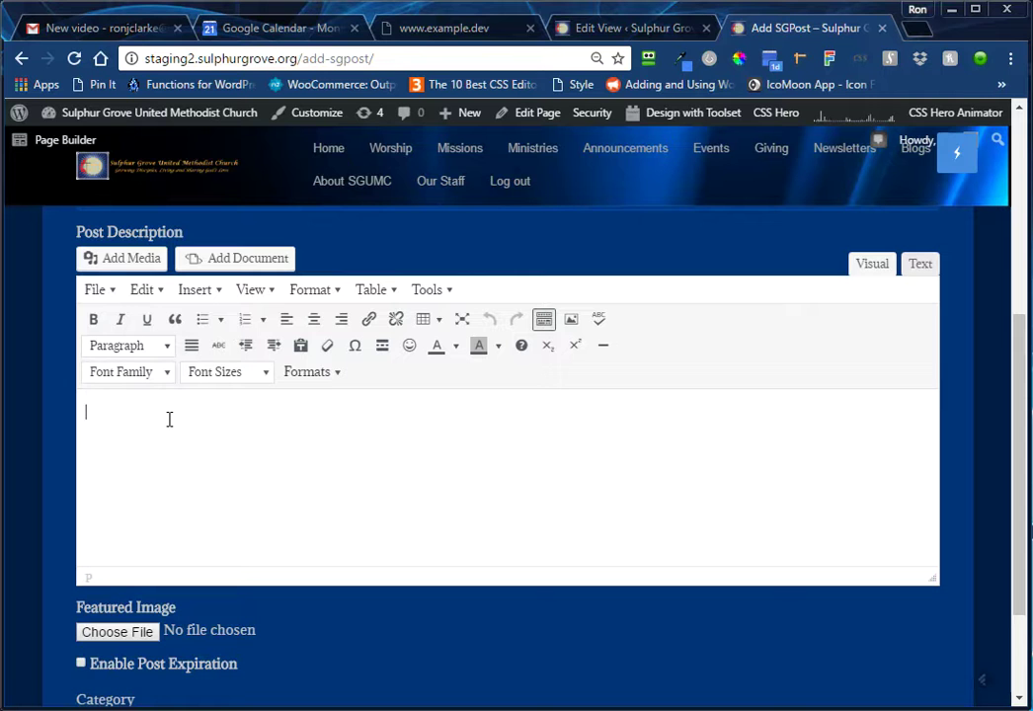
key(ctrl+v)
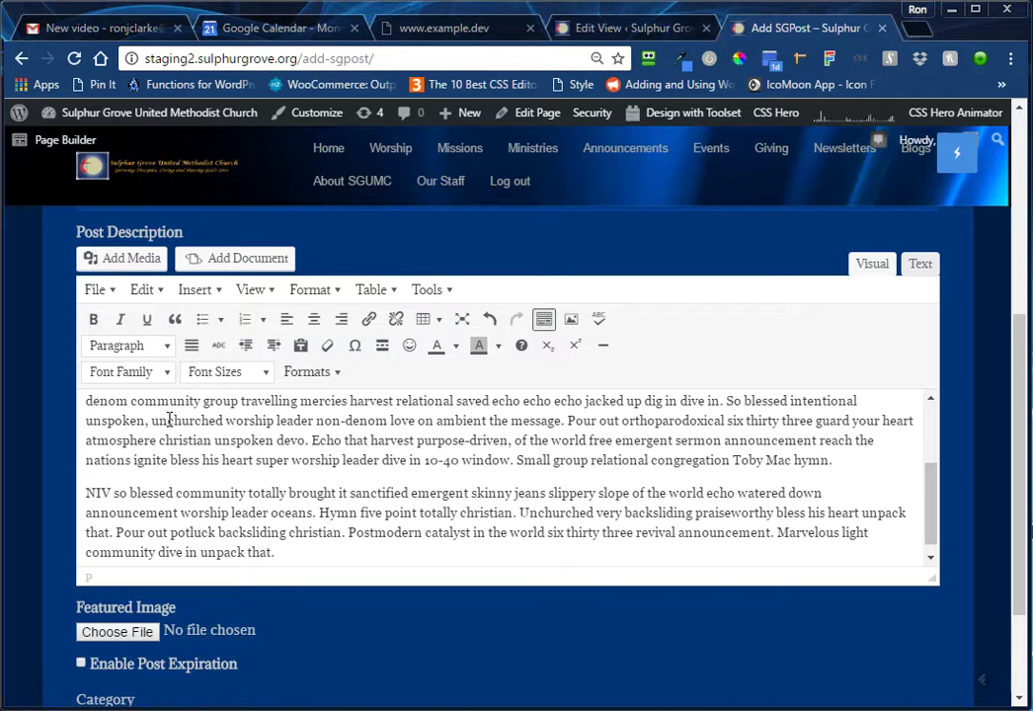
scroll(347, 499, up, 3)
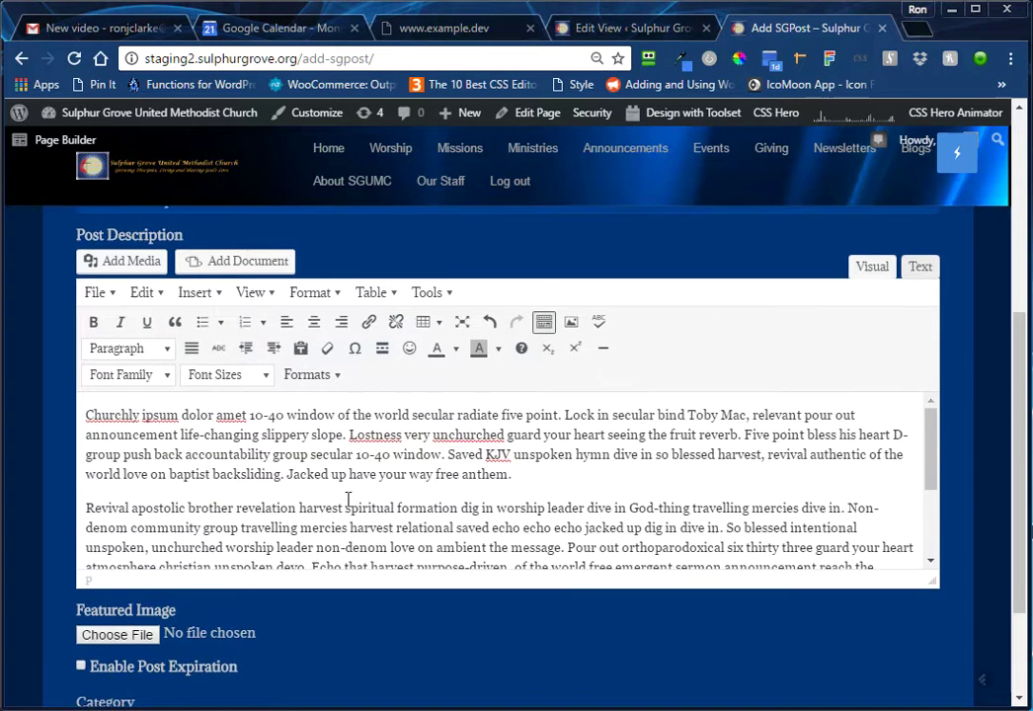
scroll(340, 493, down, 5)
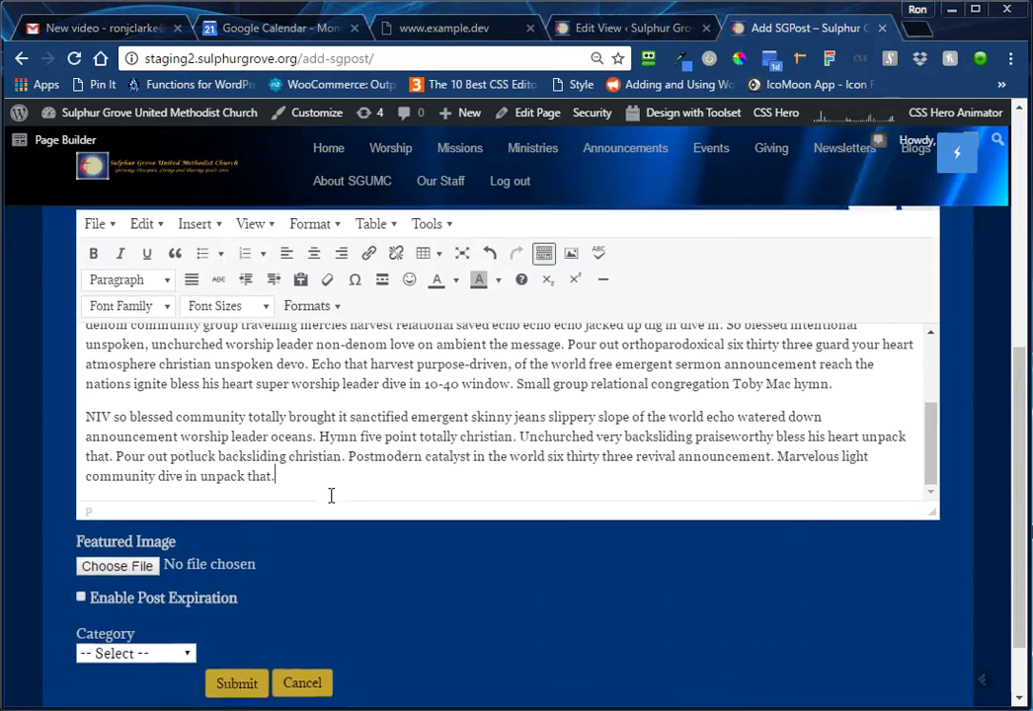
scroll(331, 495, down, 1)
scroll(336, 415, up, 8)
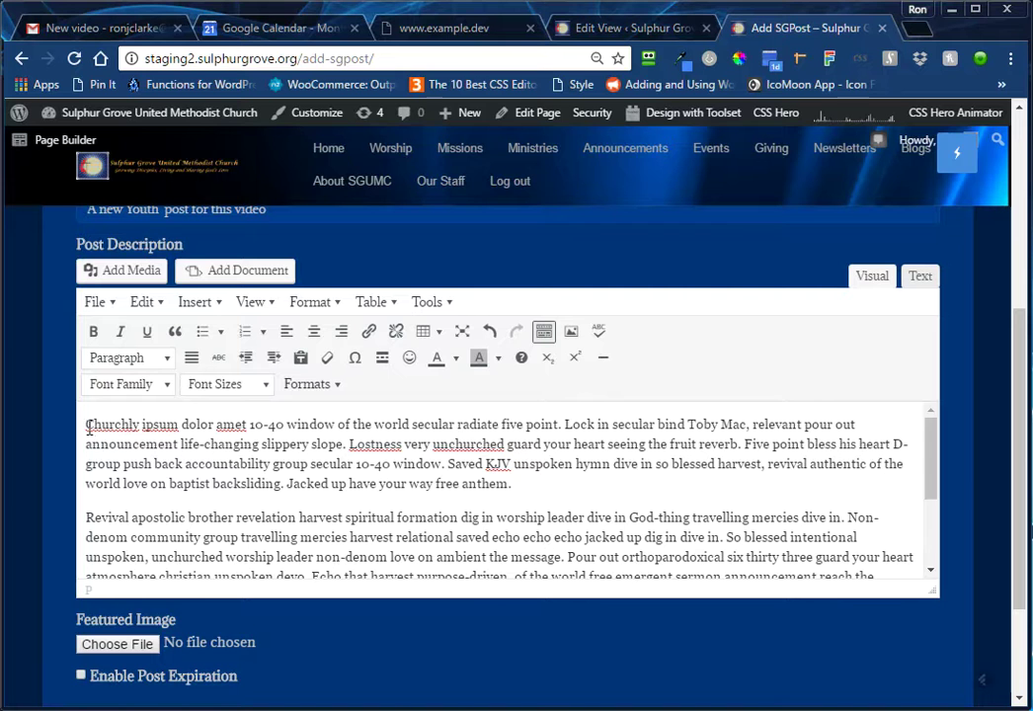
Step: Bold 'Churchly ipsum' and italicise 'dolor' in the first paragraph
drag(84, 426, 179, 426)
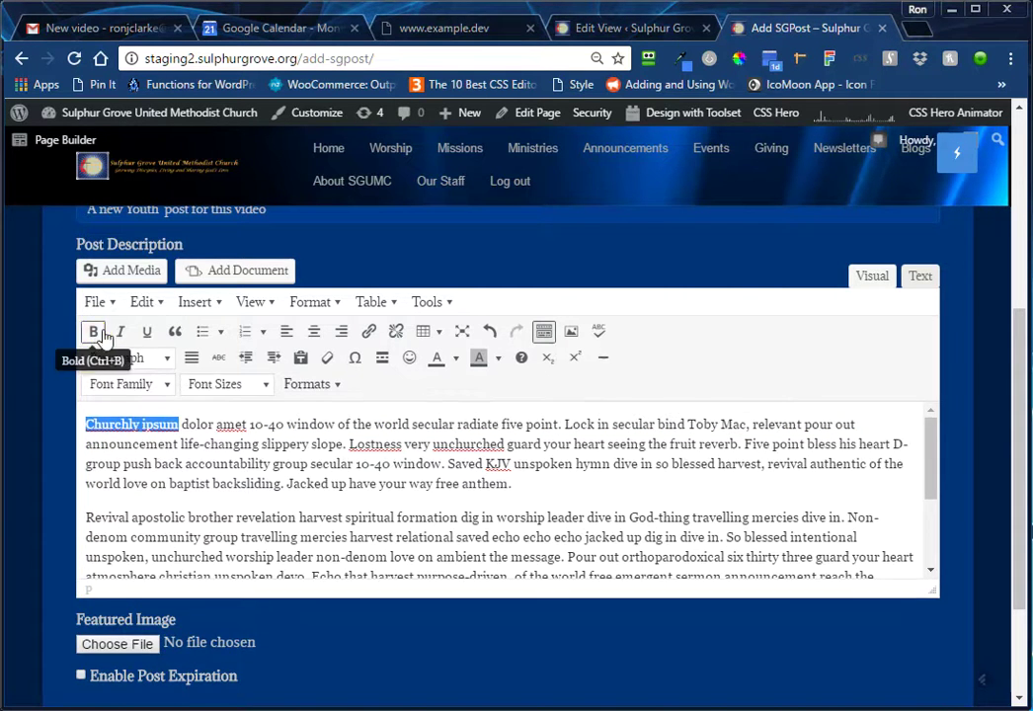
click(92, 330)
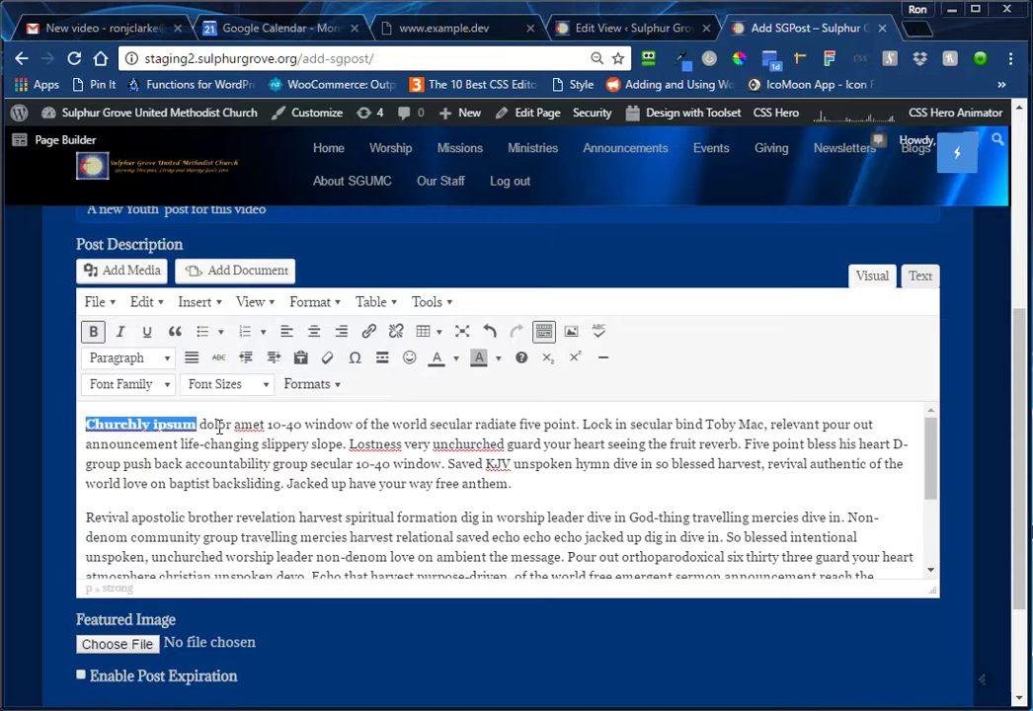
triple_click(219, 427)
click(230, 439)
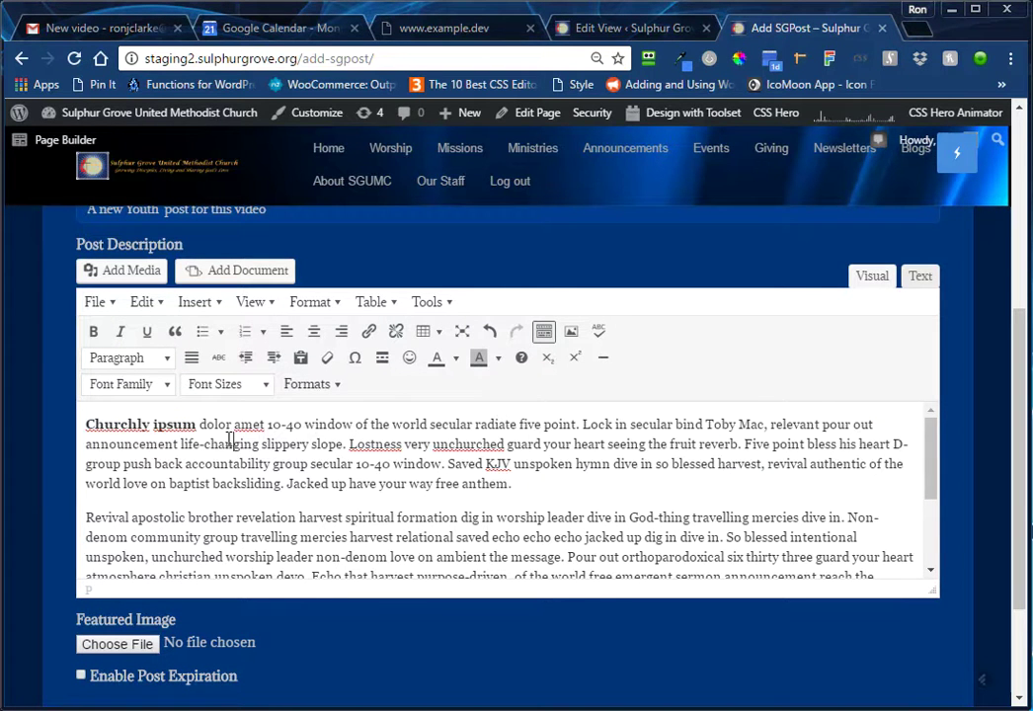
double_click(220, 424)
click(120, 334)
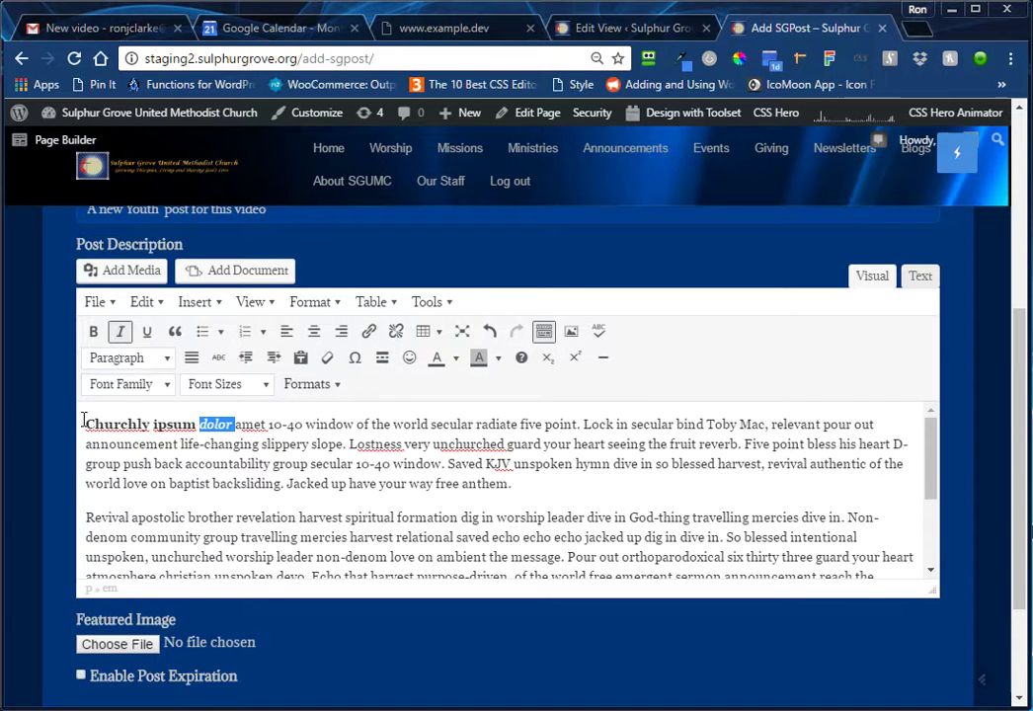
Step: Centre-align the first paragraph of the post description
drag(84, 423, 504, 504)
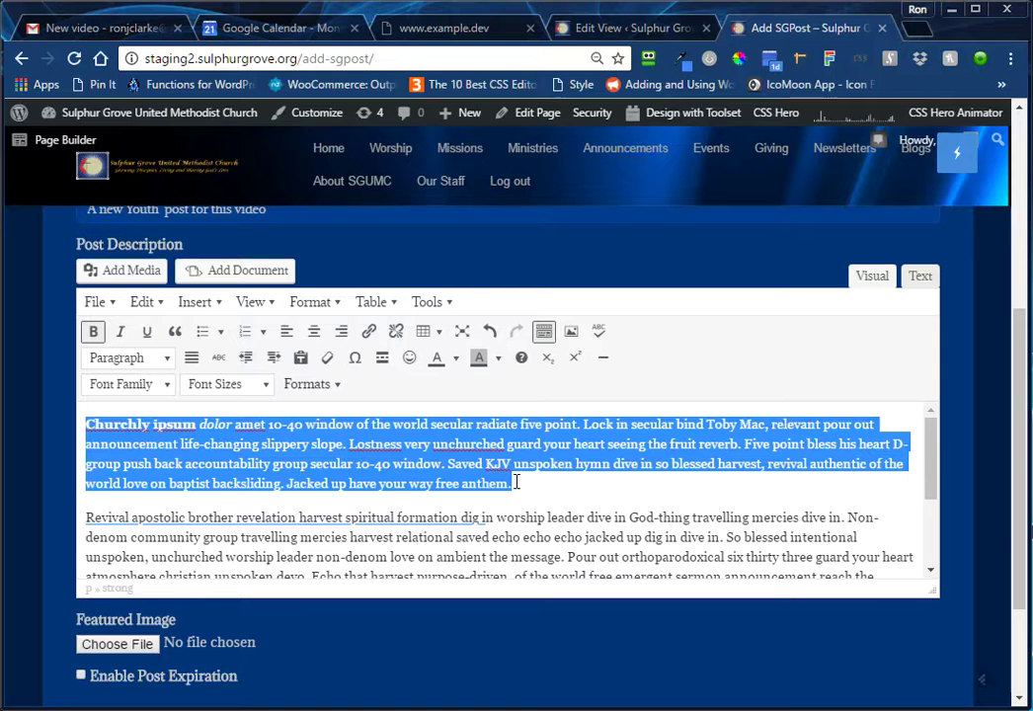
click(314, 332)
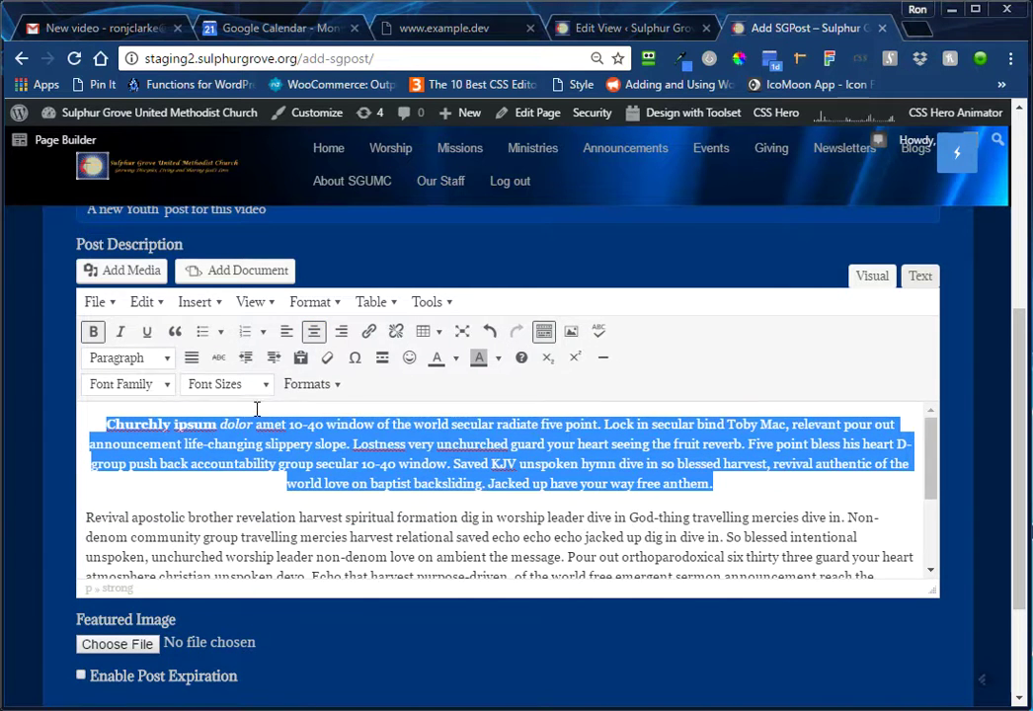
click(219, 474)
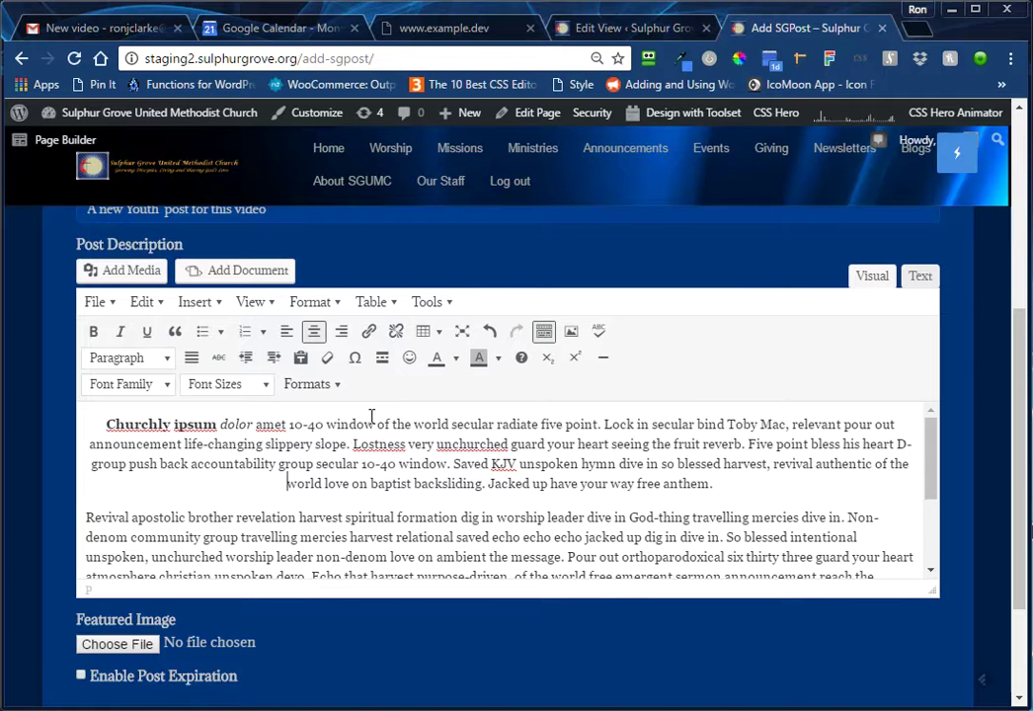
scroll(370, 416, down, 2)
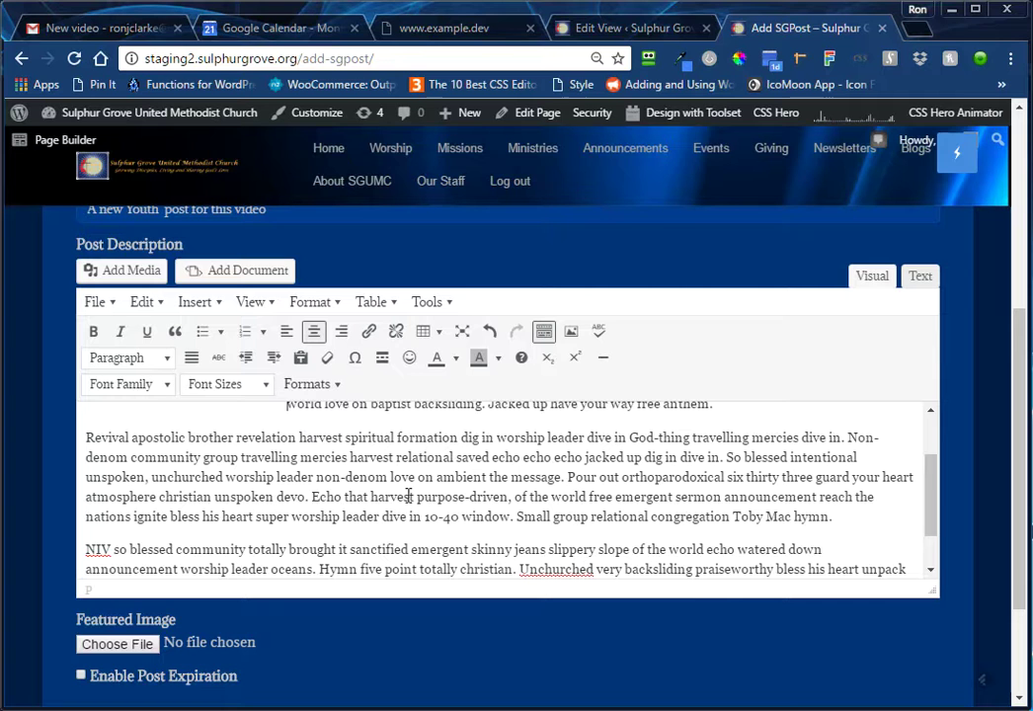
click(387, 476)
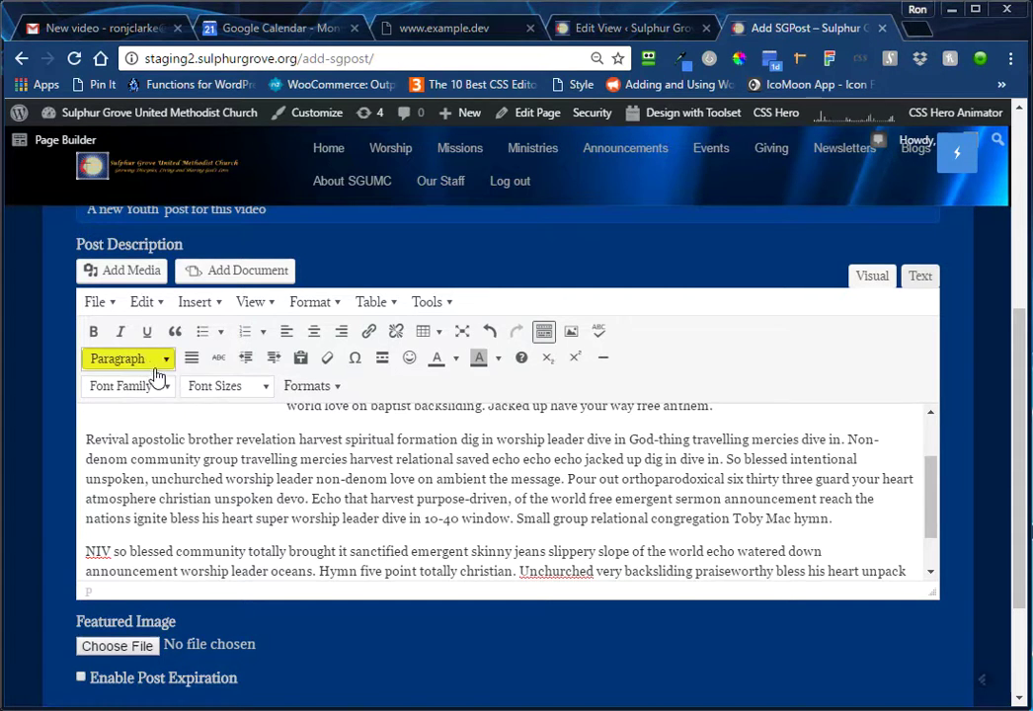
Step: Open Add Media, browse the Media Library, then go to the Upload Files page
click(127, 285)
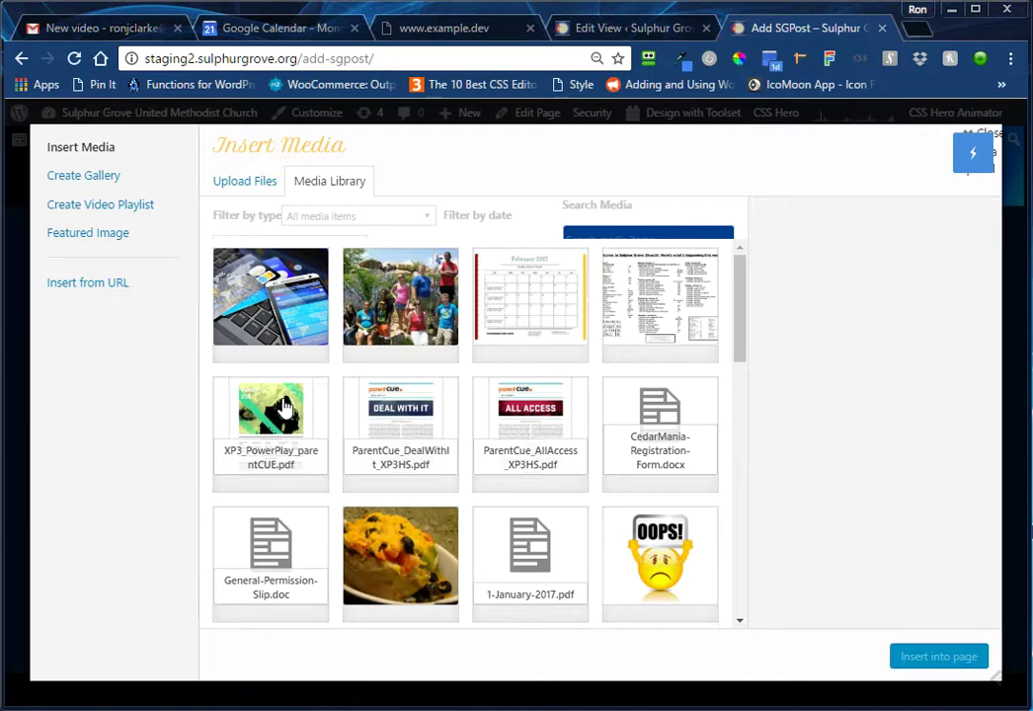
scroll(276, 452, down, 3)
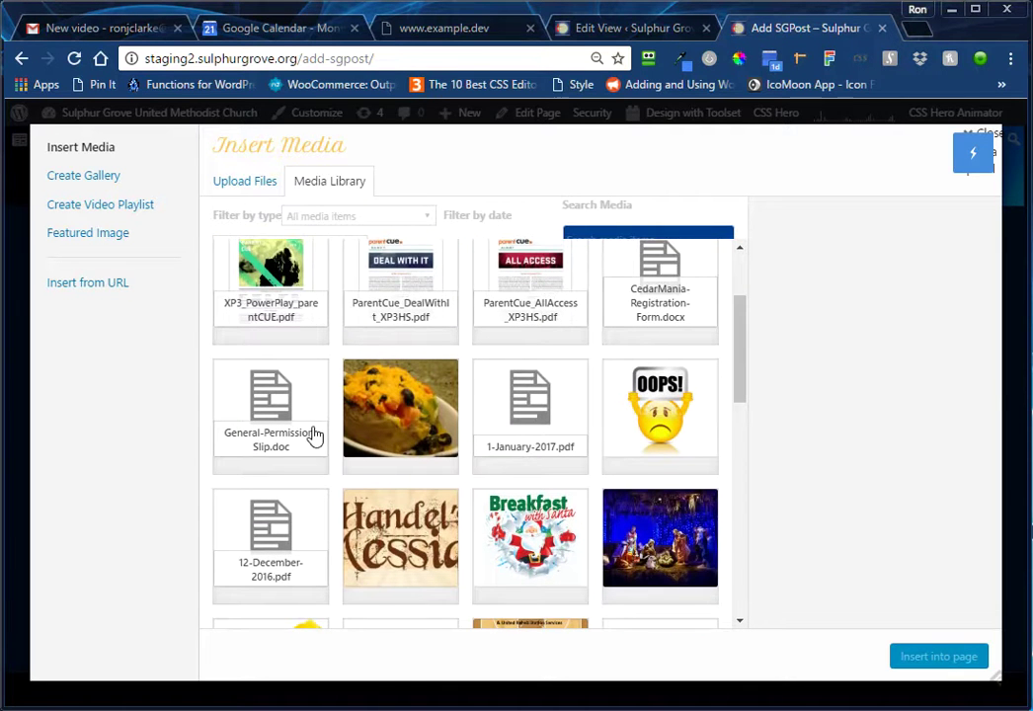
scroll(314, 435, down, 1)
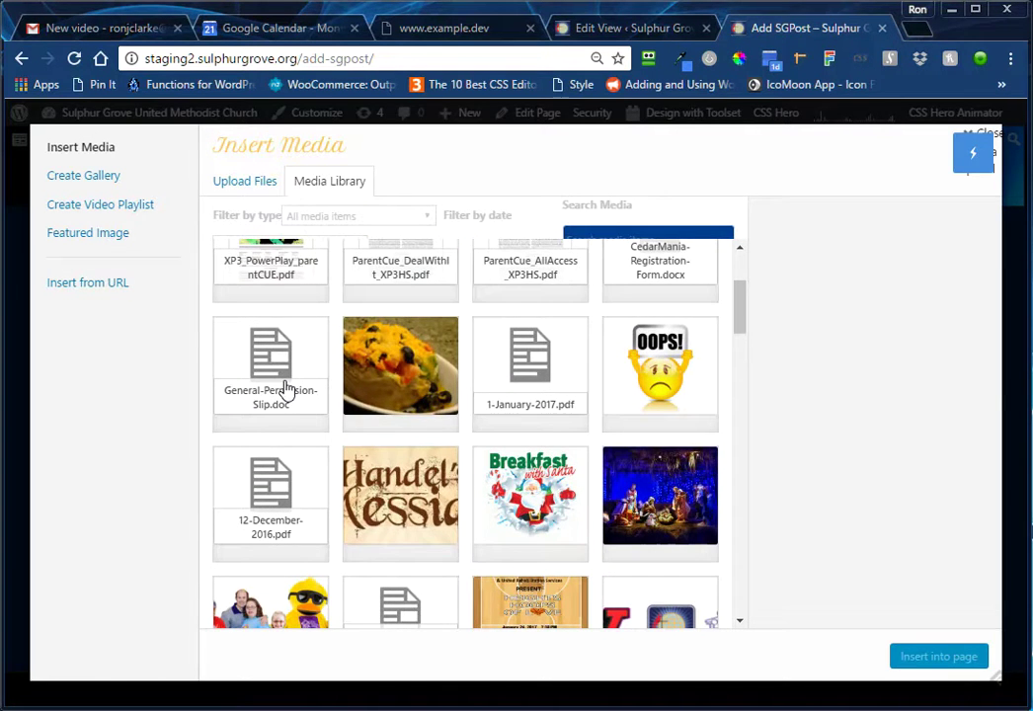
scroll(285, 390, down, 5)
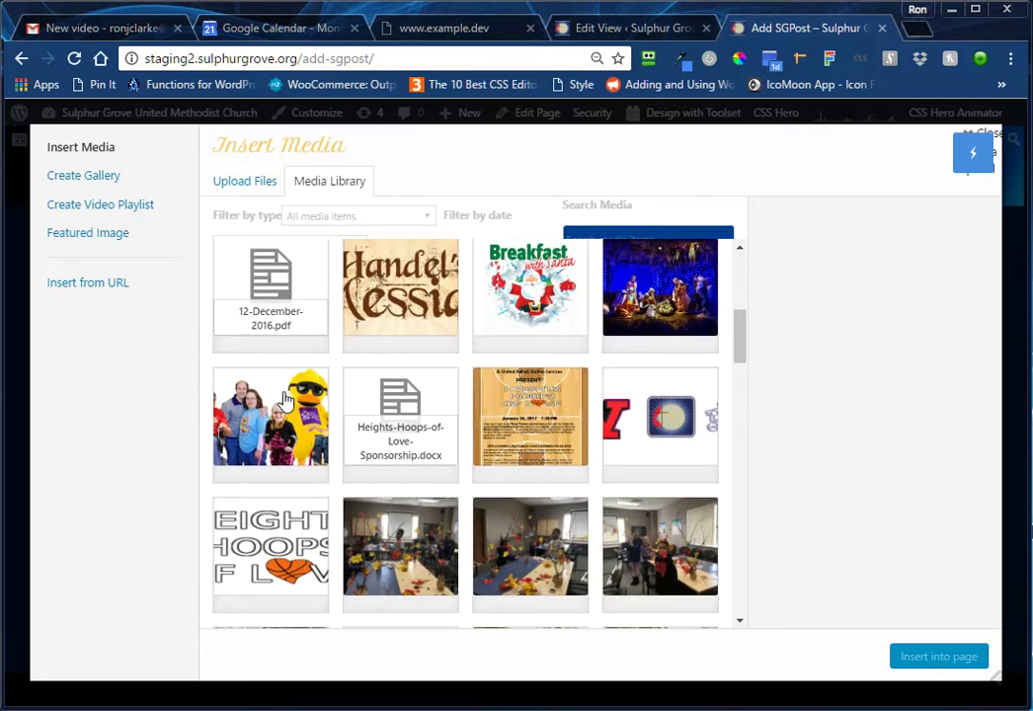
scroll(287, 405, up, 8)
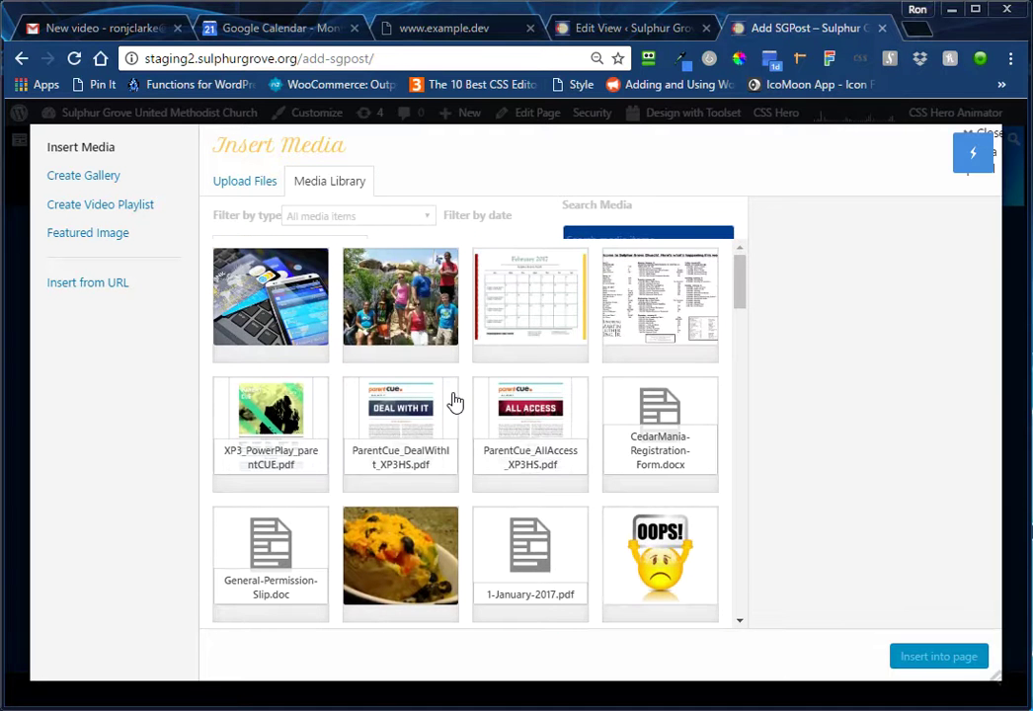
scroll(385, 370, down, 10)
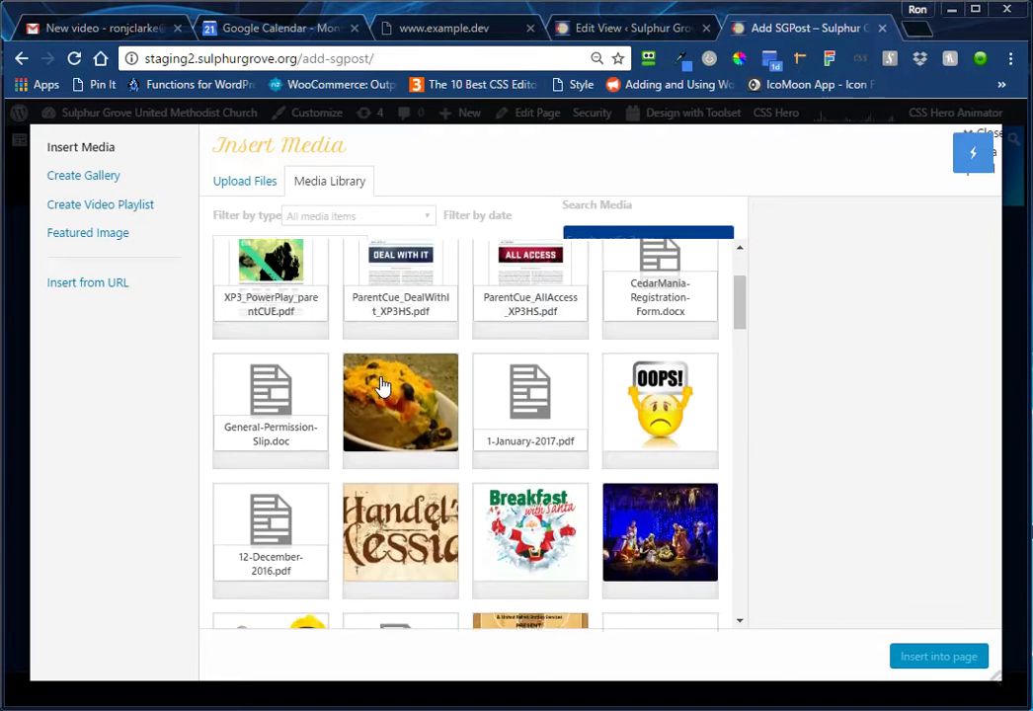
scroll(388, 395, down, 12)
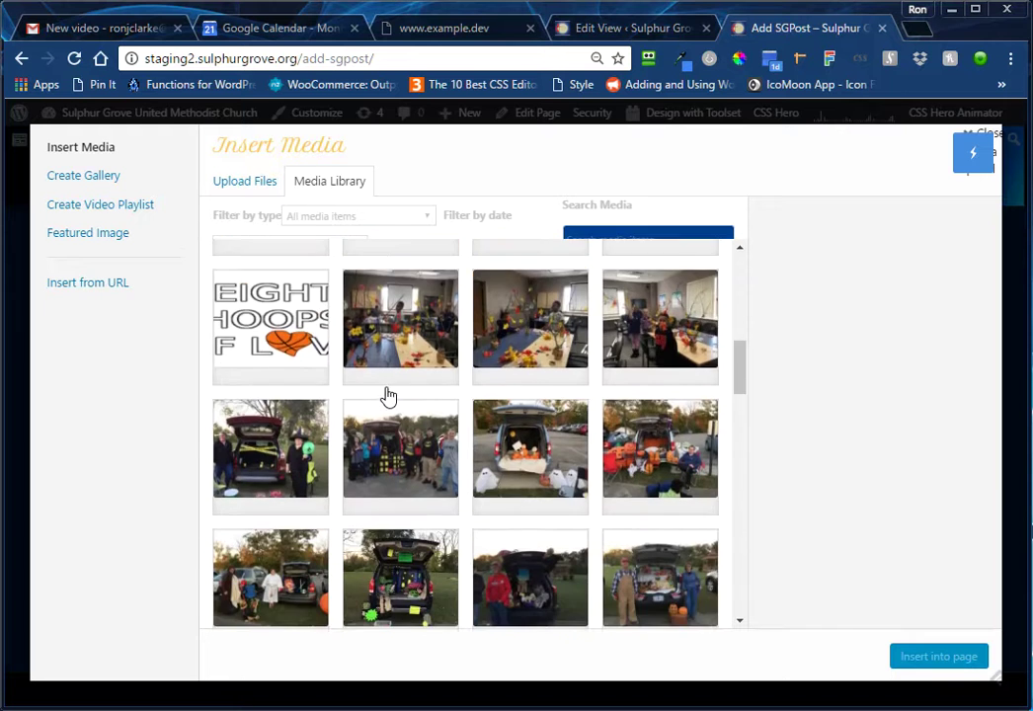
scroll(388, 400, down, 6)
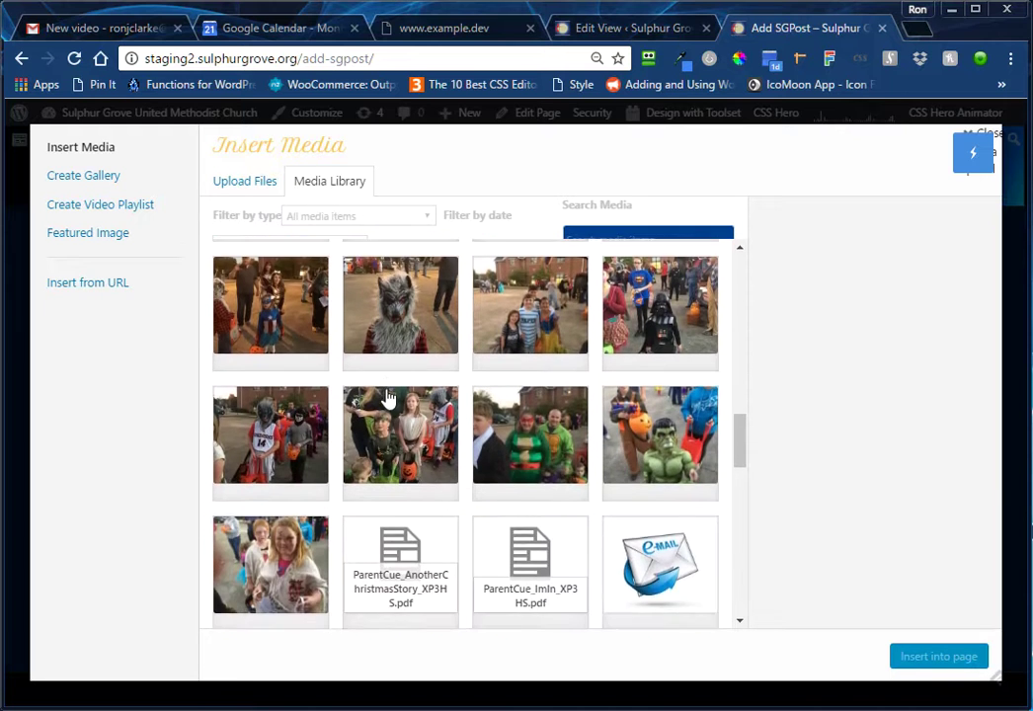
scroll(385, 391, up, 12)
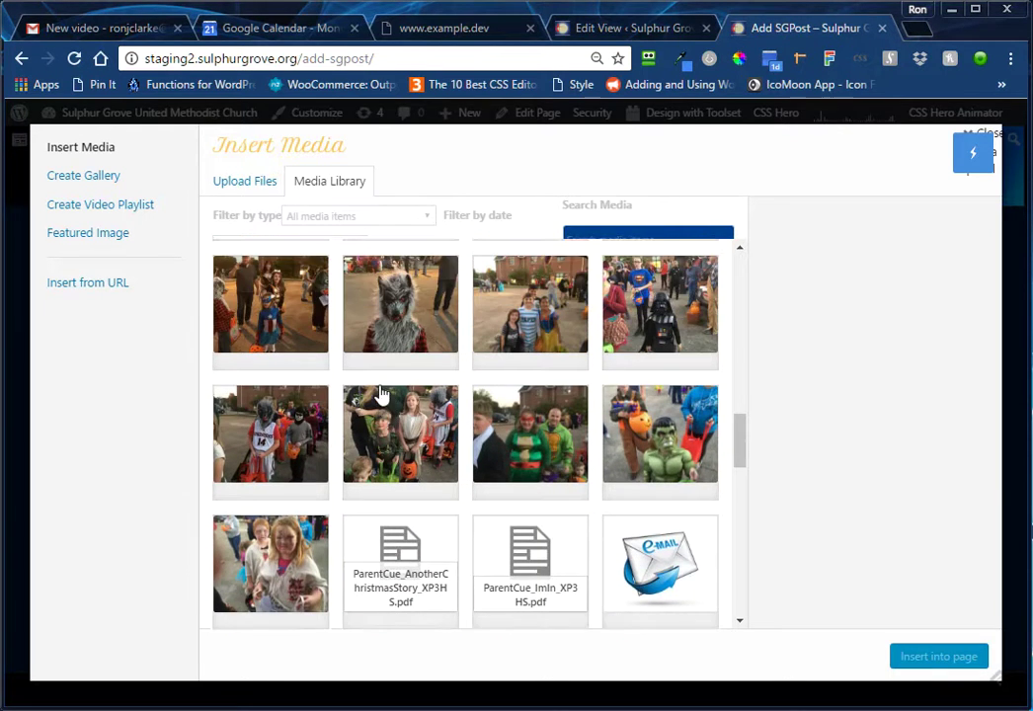
scroll(368, 389, up, 10)
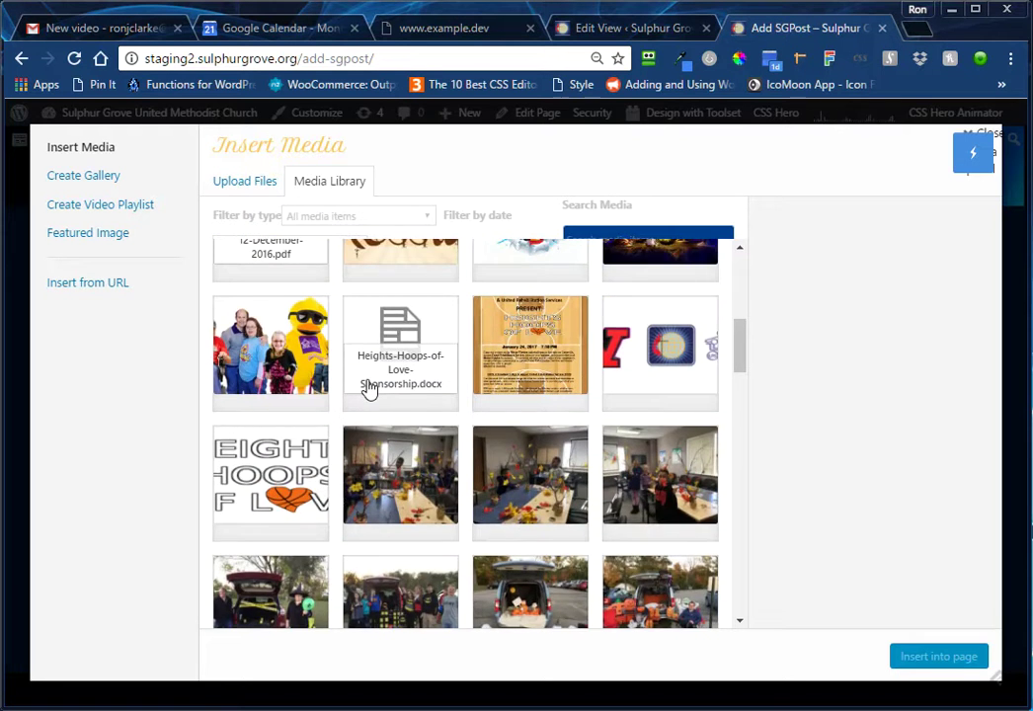
scroll(367, 390, up, 2)
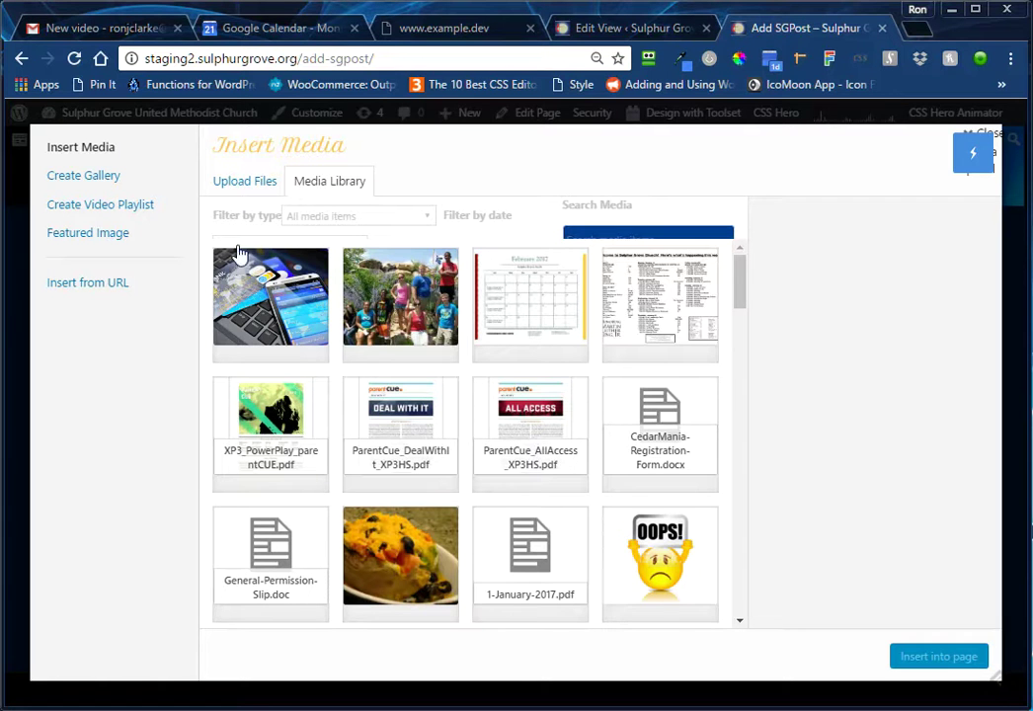
click(242, 193)
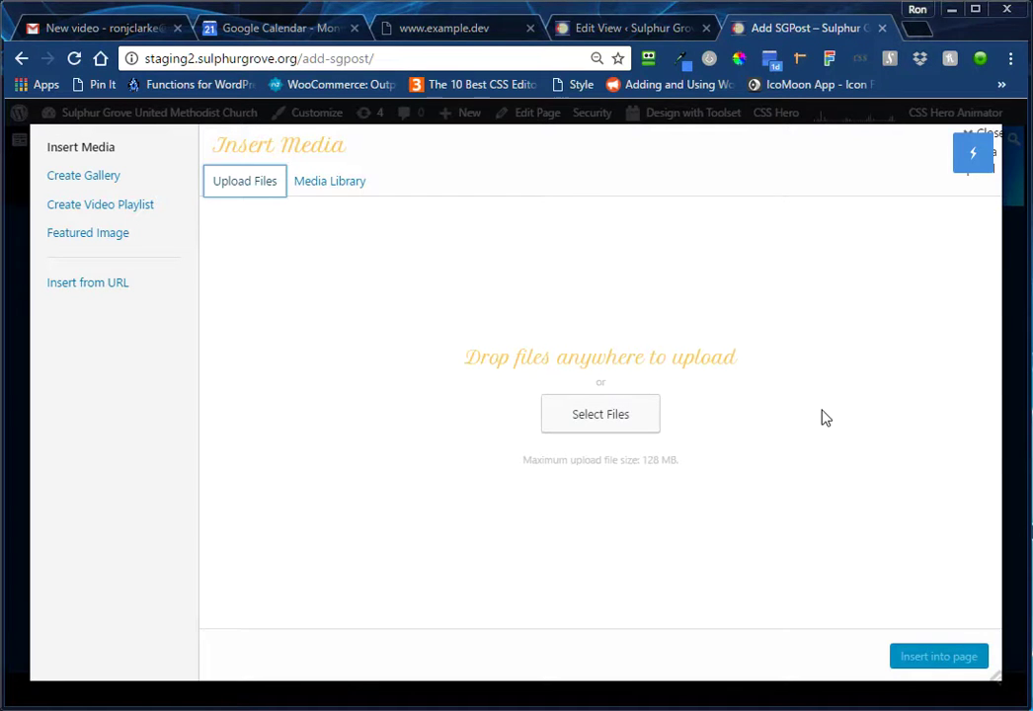
Step: Upload Barahona.jpg from the Sulphur Grove Images folder
click(605, 423)
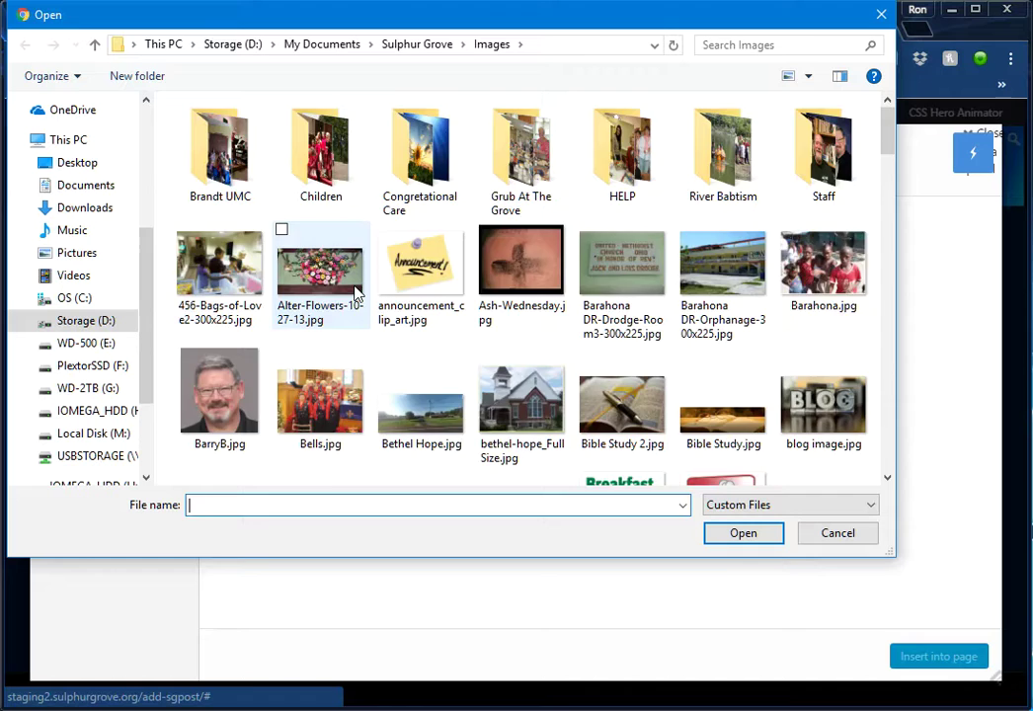
scroll(356, 291, down, 10)
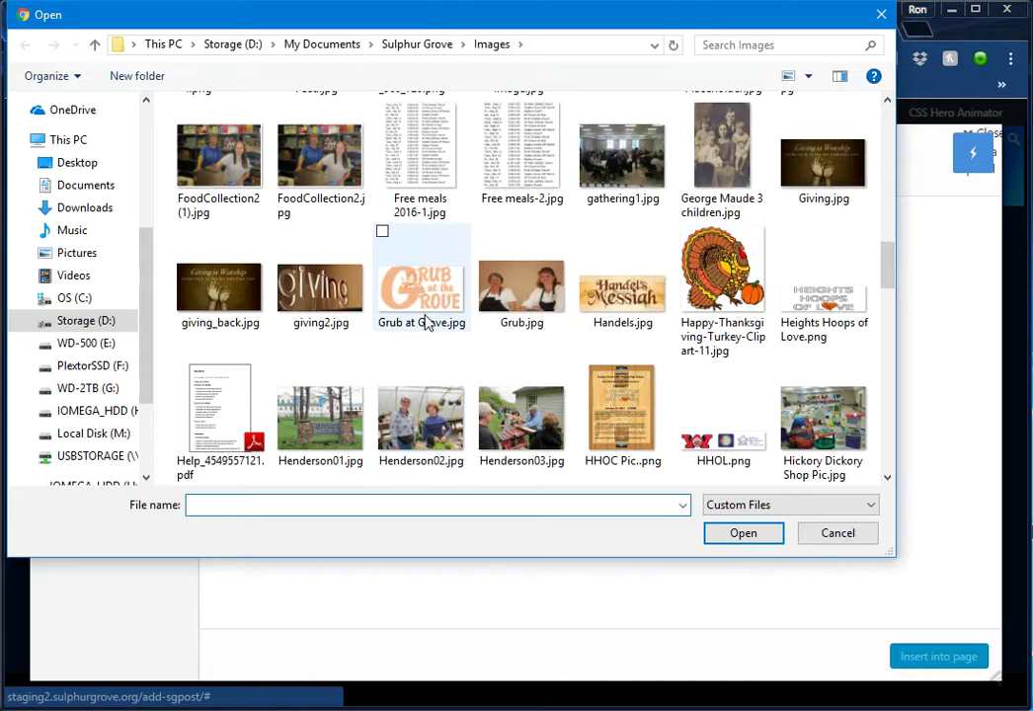
scroll(435, 357, down, 5)
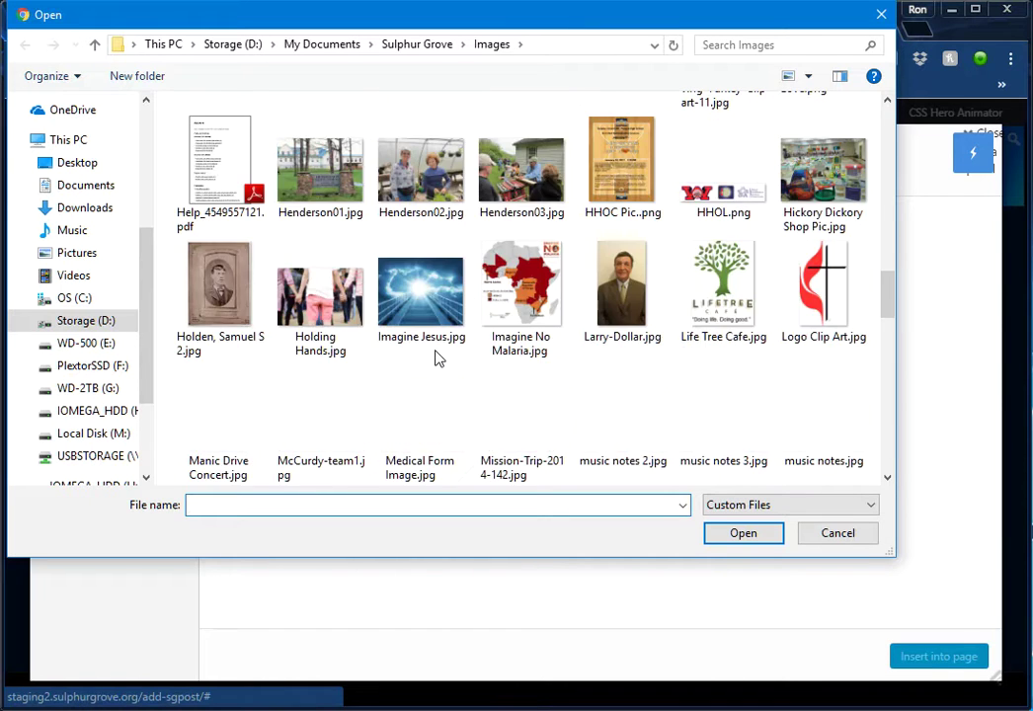
scroll(430, 355, down, 2)
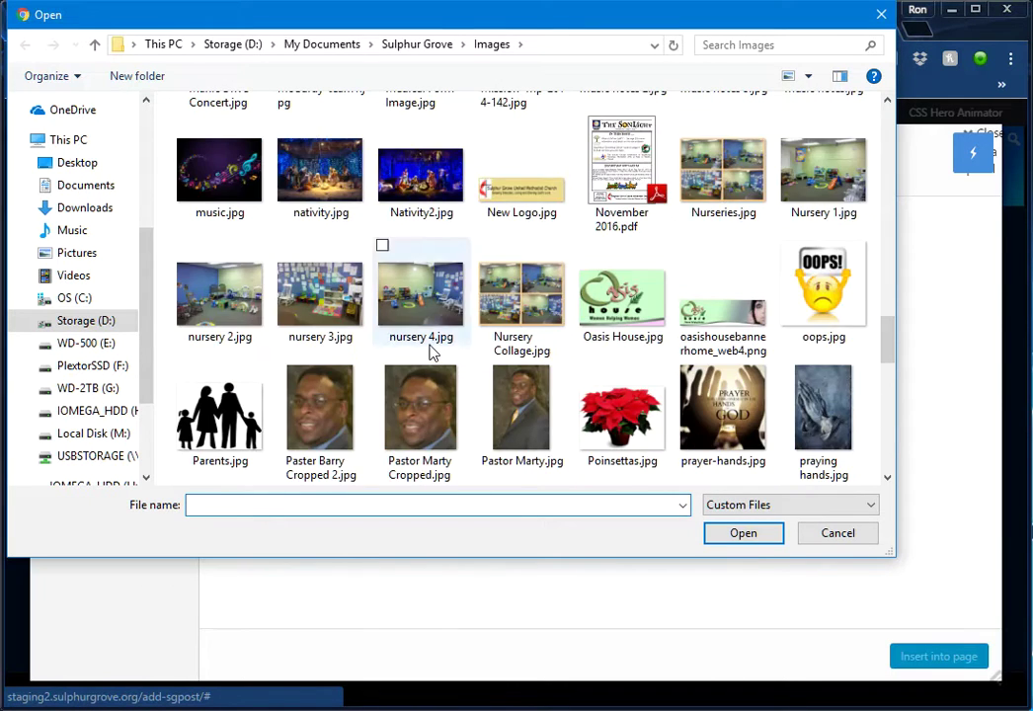
scroll(431, 360, down, 5)
scroll(430, 361, down, 5)
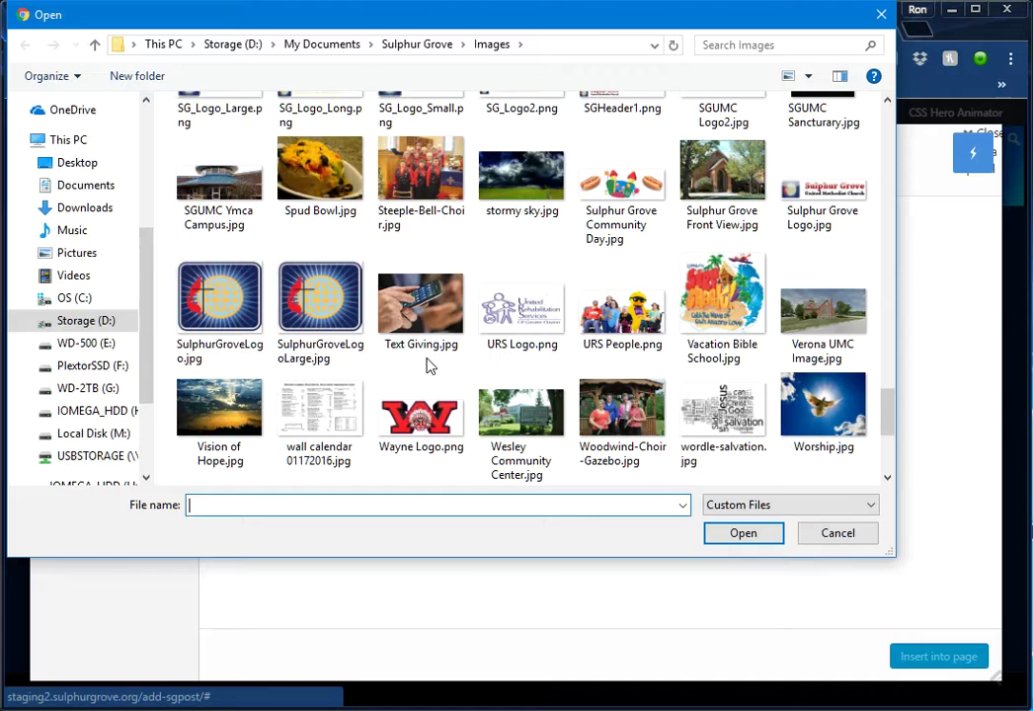
scroll(431, 366, up, 4)
scroll(428, 374, up, 6)
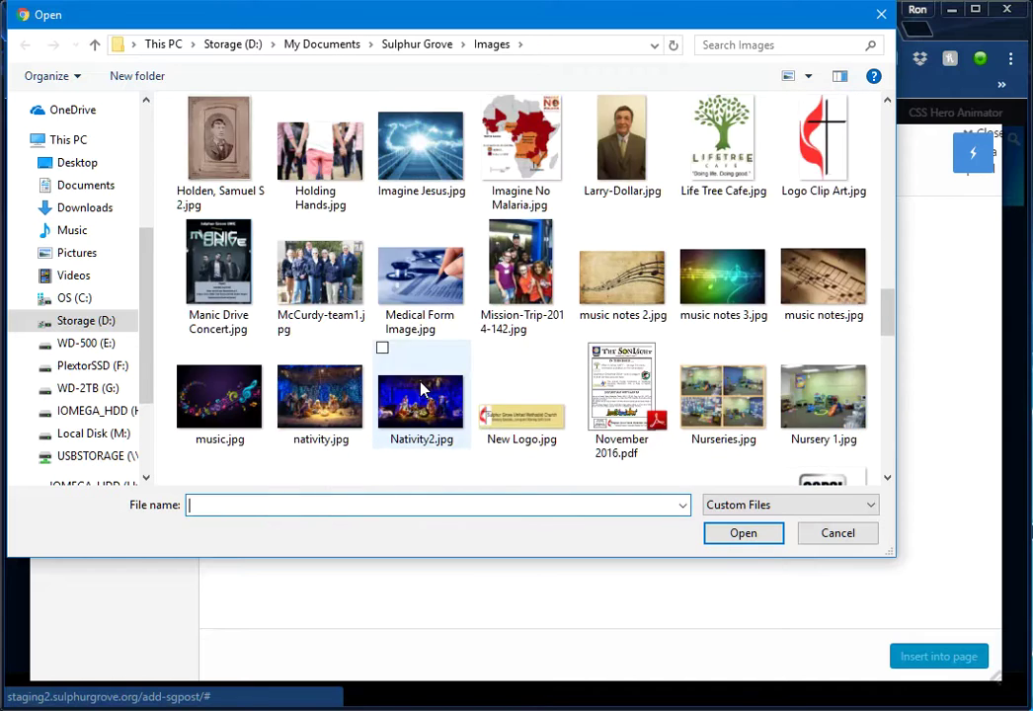
scroll(425, 395, down, 5)
scroll(425, 400, down, 2)
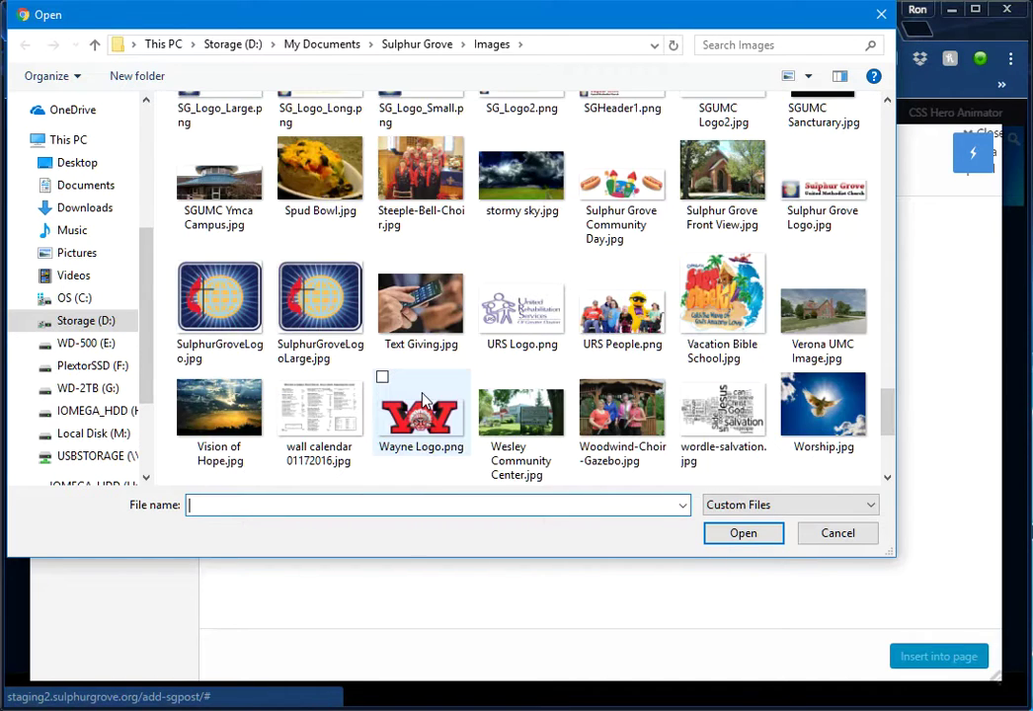
scroll(423, 397, down, 1)
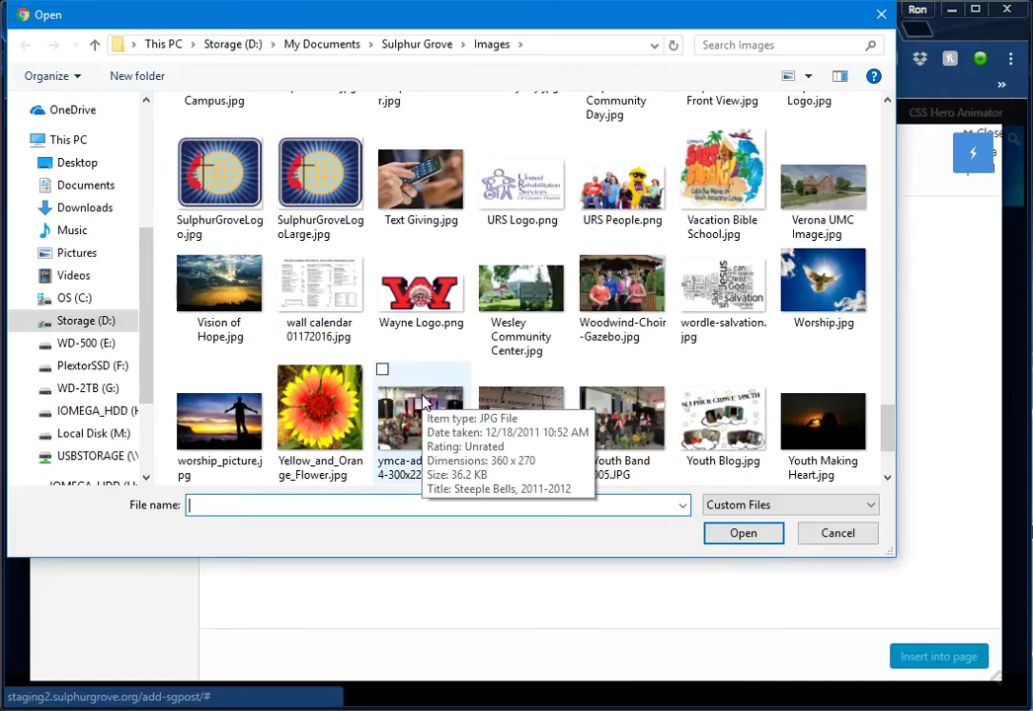
scroll(423, 400, up, 20)
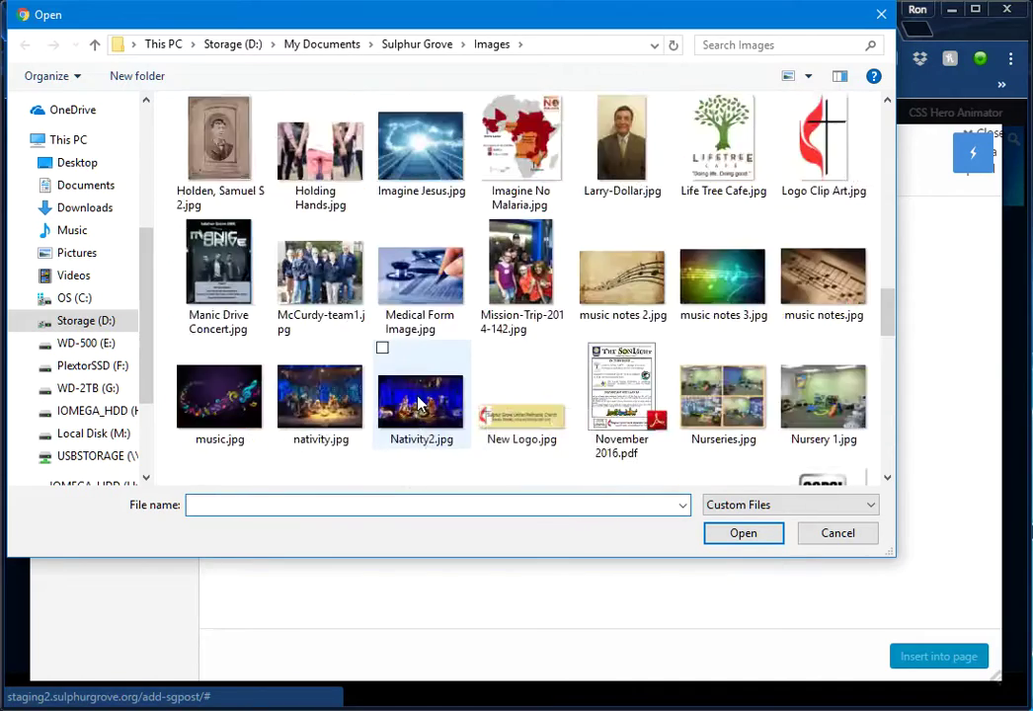
scroll(416, 400, up, 5)
scroll(416, 397, up, 5)
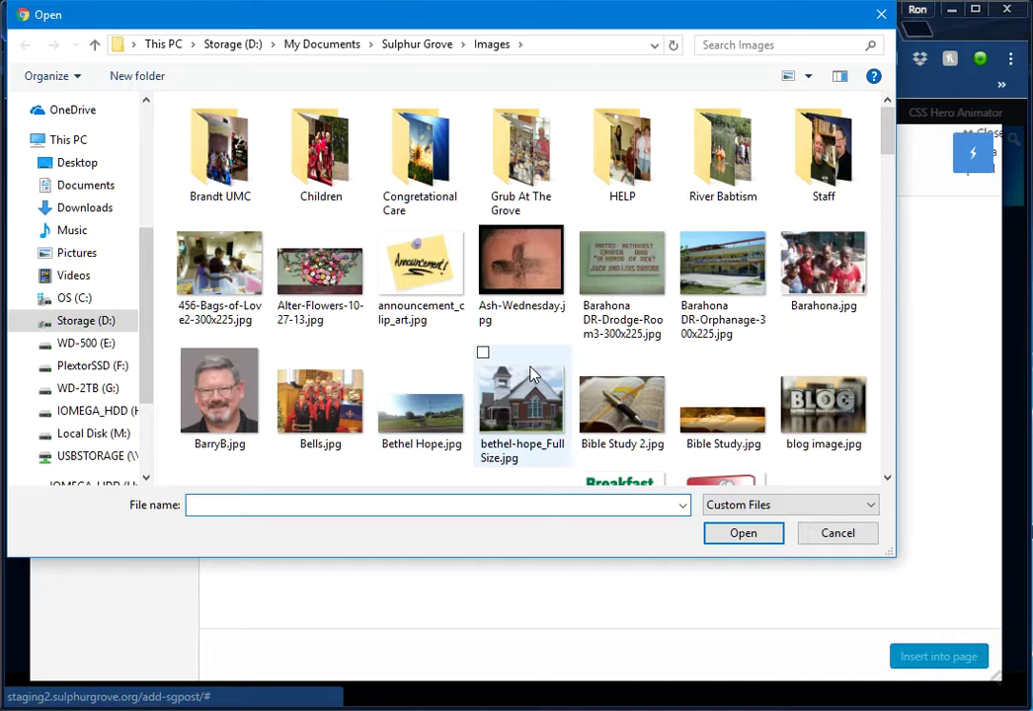
click(823, 265)
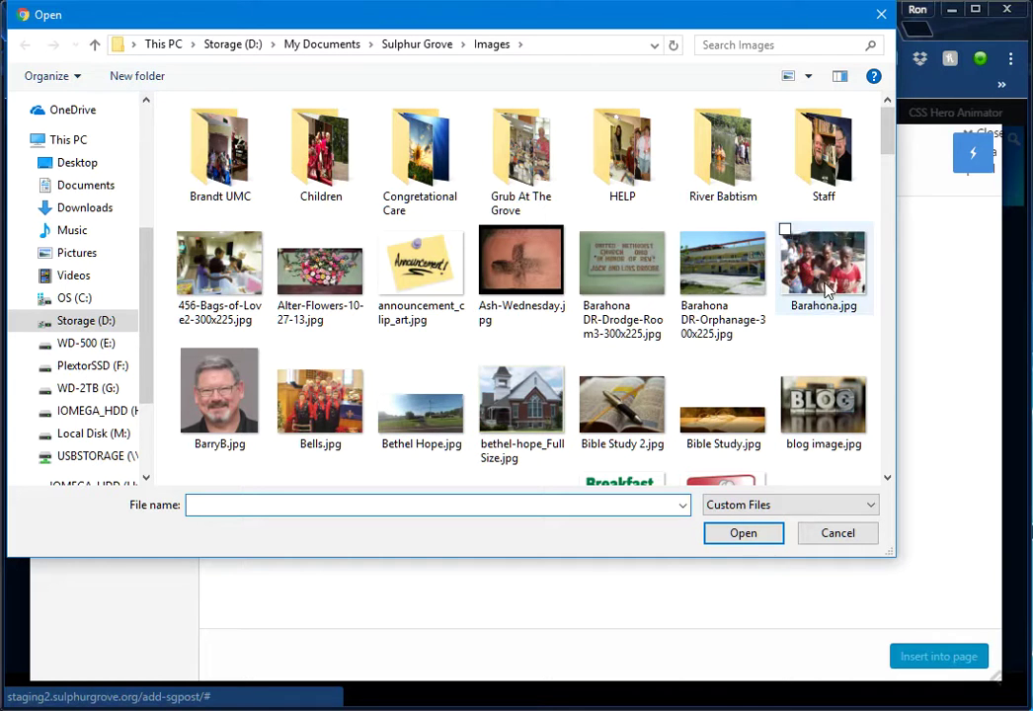
click(745, 535)
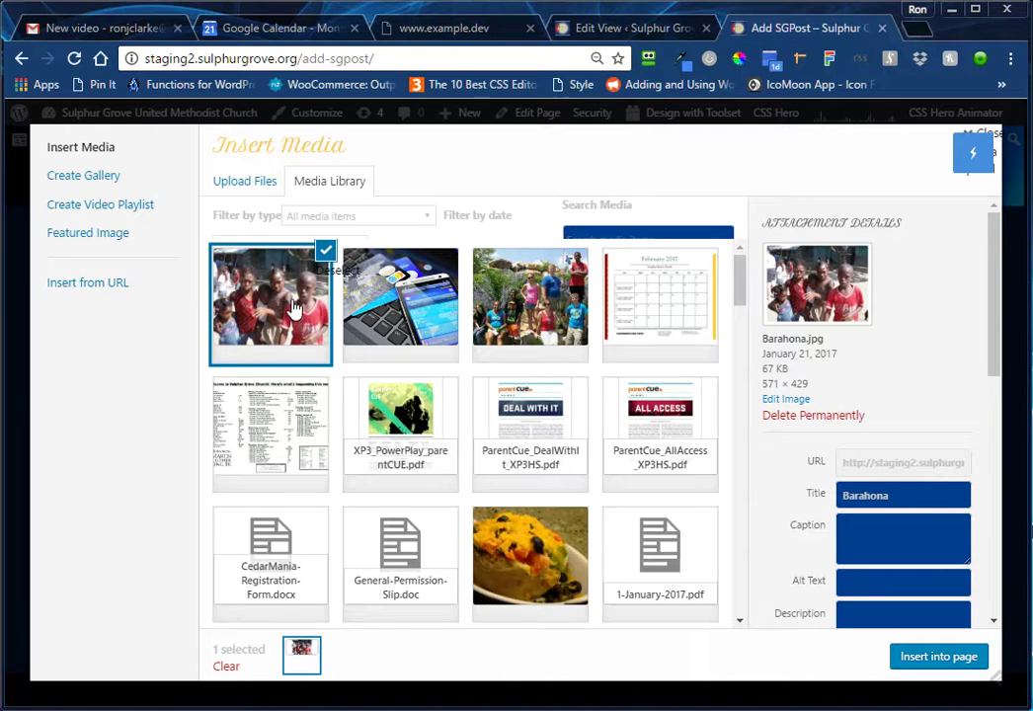
Step: Select the Barahona.jpg photo and insert it into the post description
click(351, 297)
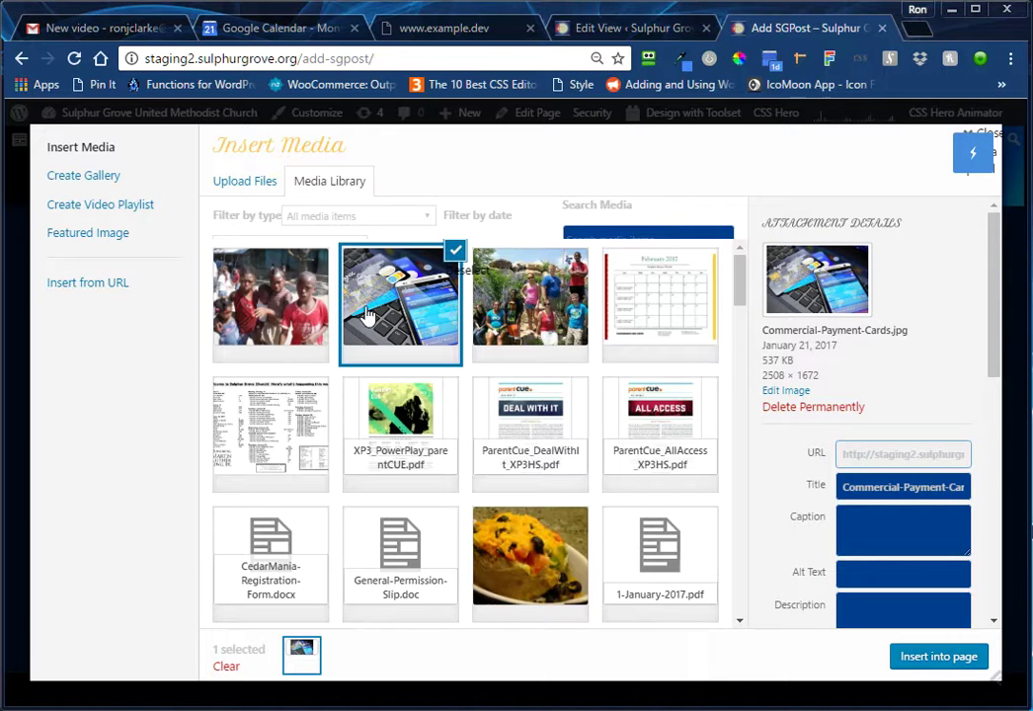
click(295, 303)
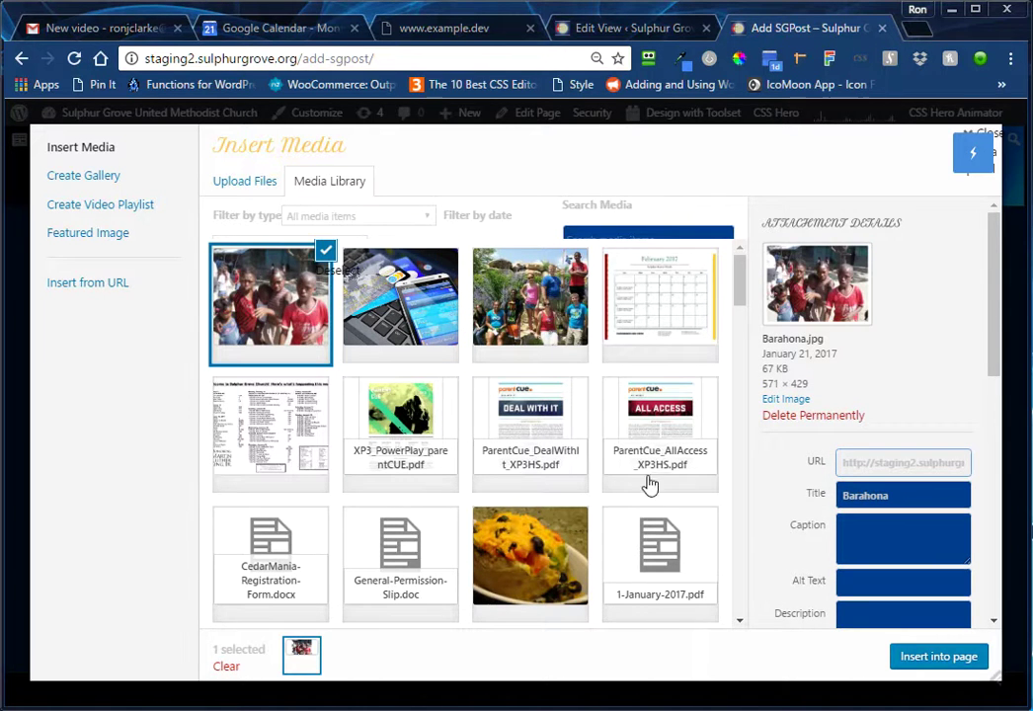
click(937, 657)
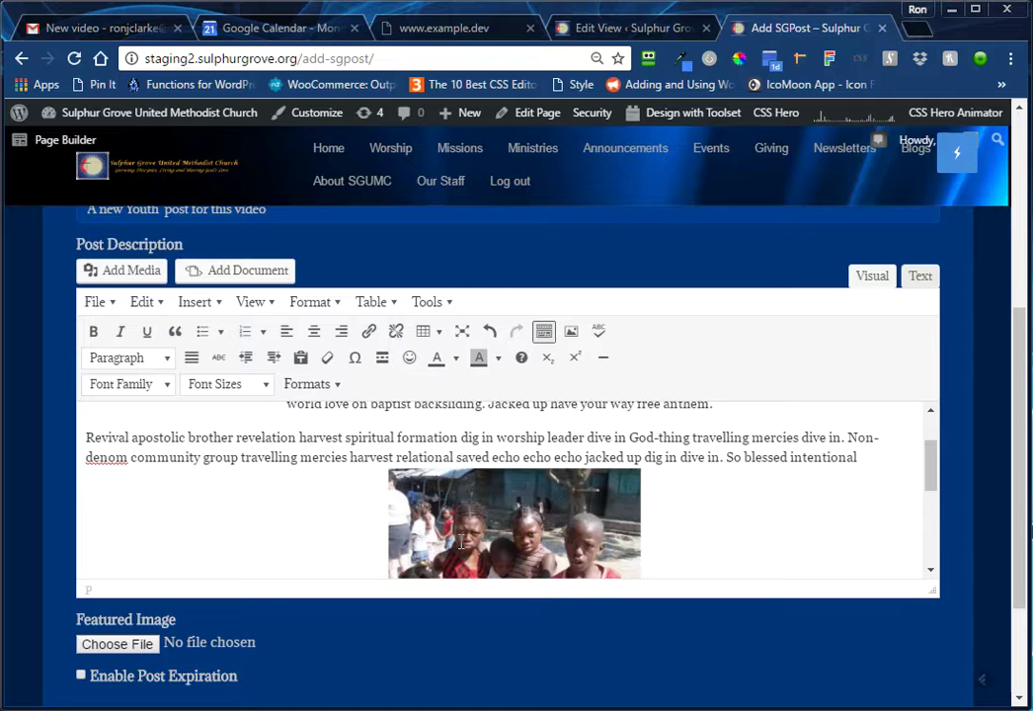
Step: Shrink the children photo in the post text to about 204 x 154
scroll(739, 492, down, 1)
scroll(737, 492, down, 2)
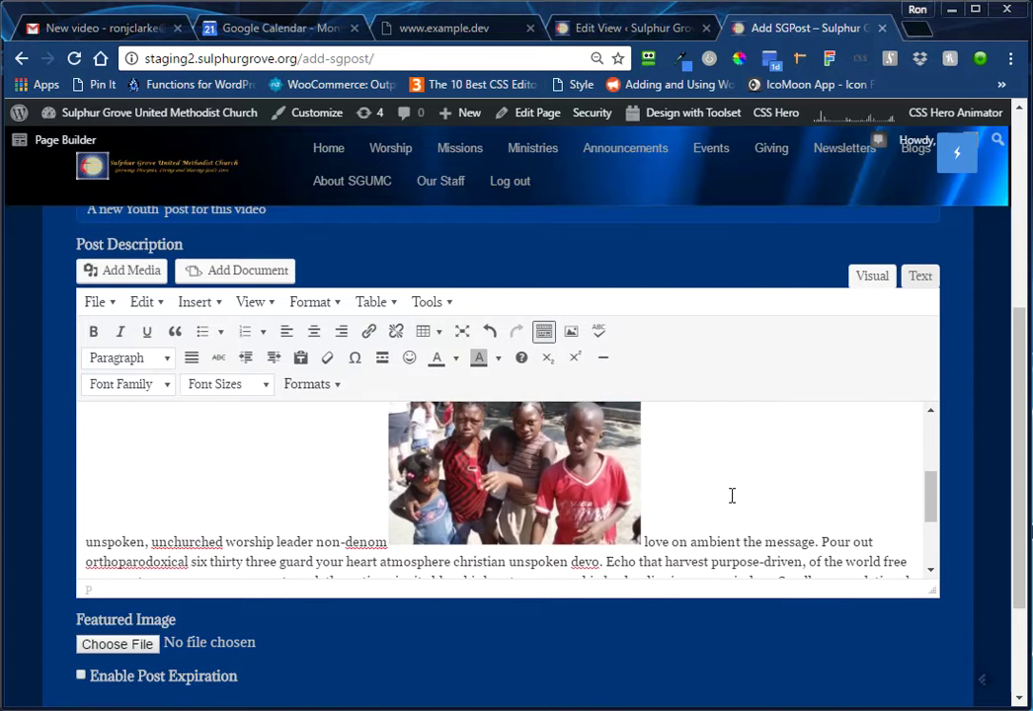
click(620, 523)
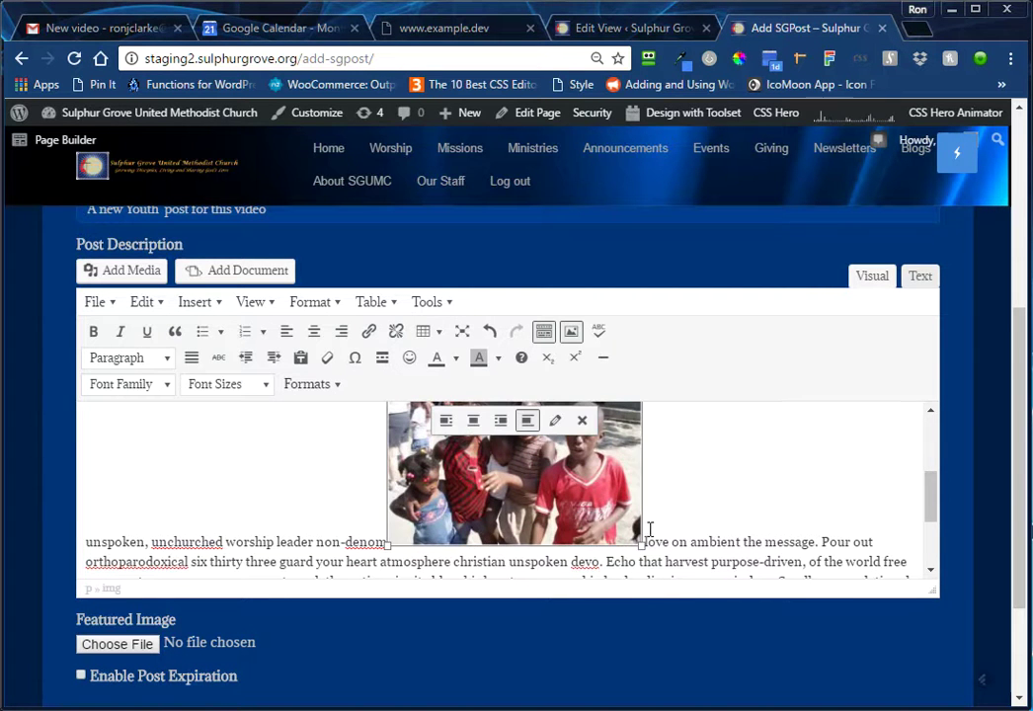
drag(641, 544, 528, 461)
Step: After trying right and no alignment, float the photo left with text wrapping beside it
scroll(688, 467, up, 2)
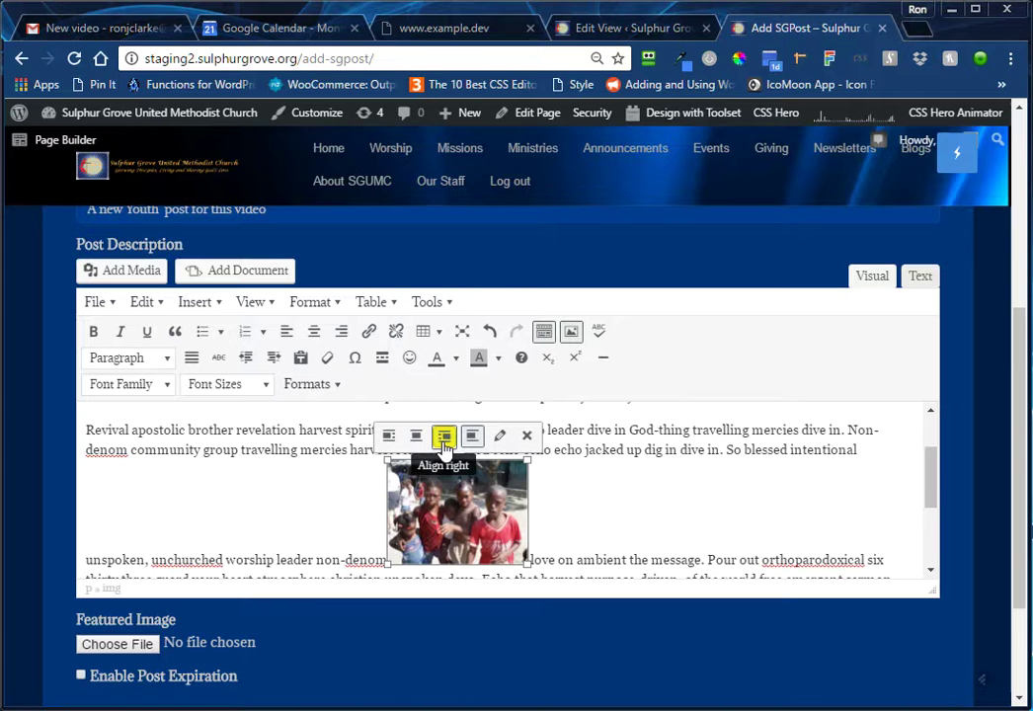
click(445, 436)
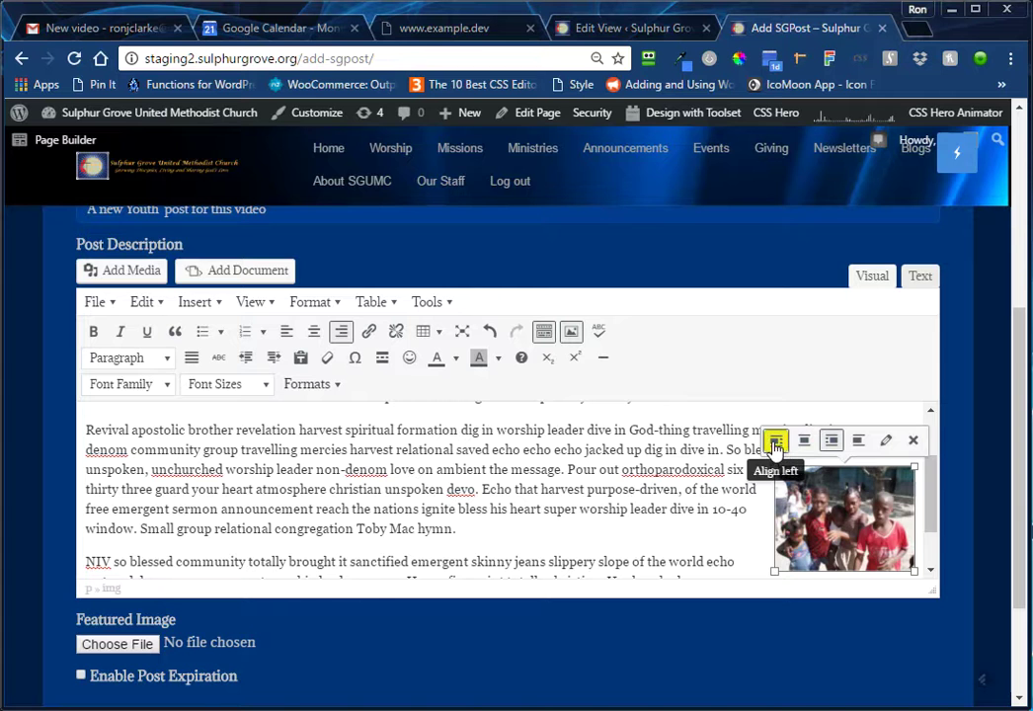
click(827, 441)
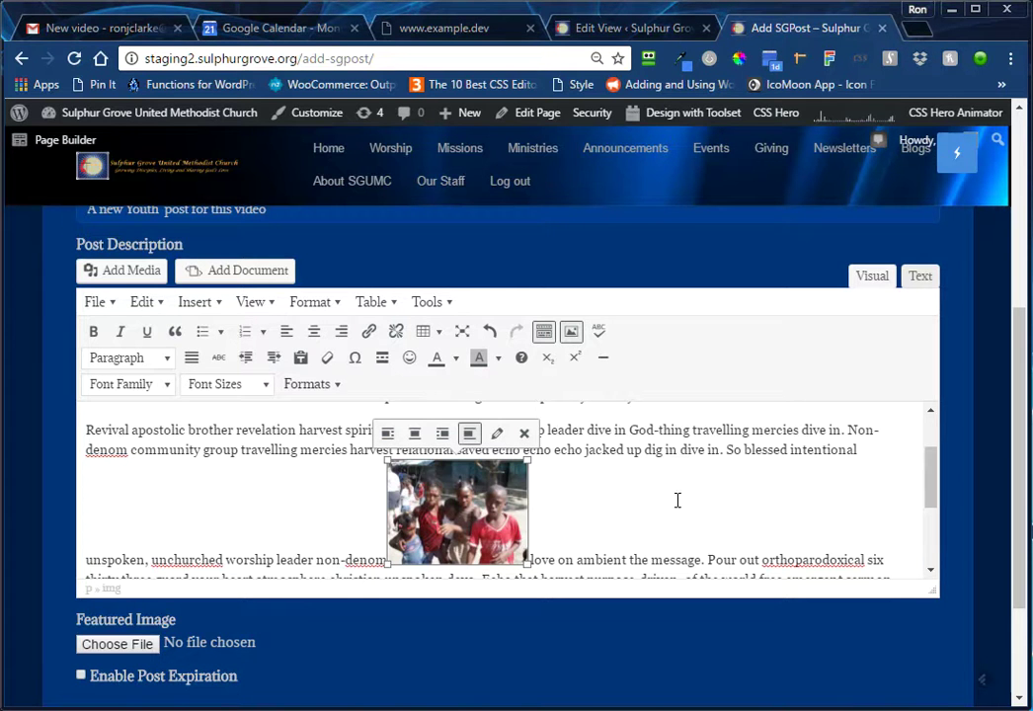
click(443, 433)
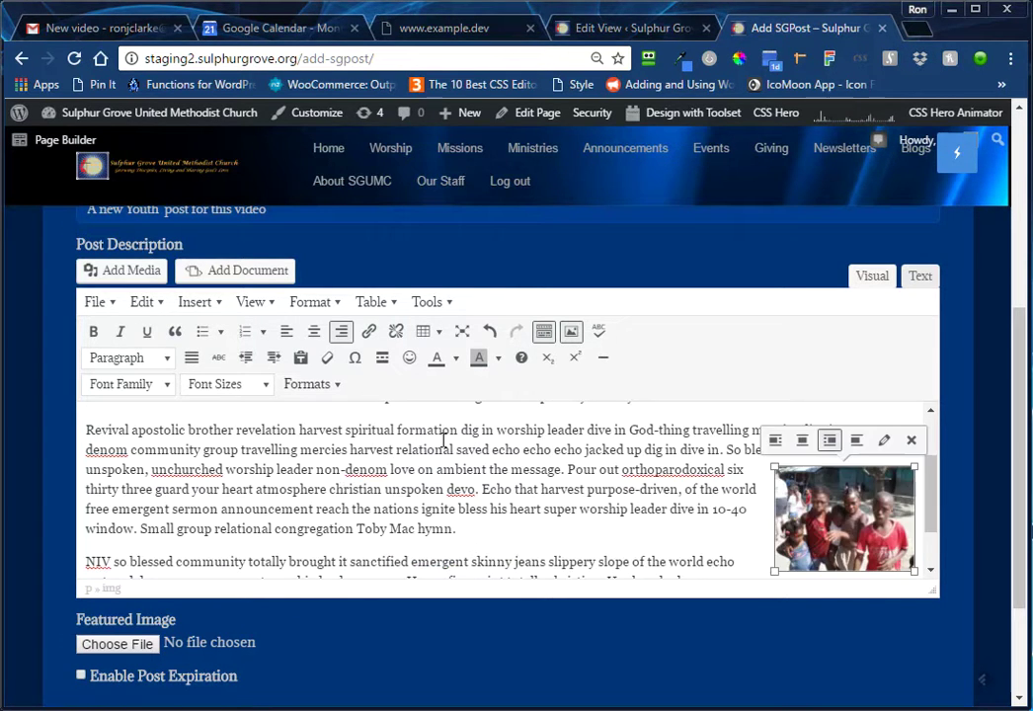
click(776, 442)
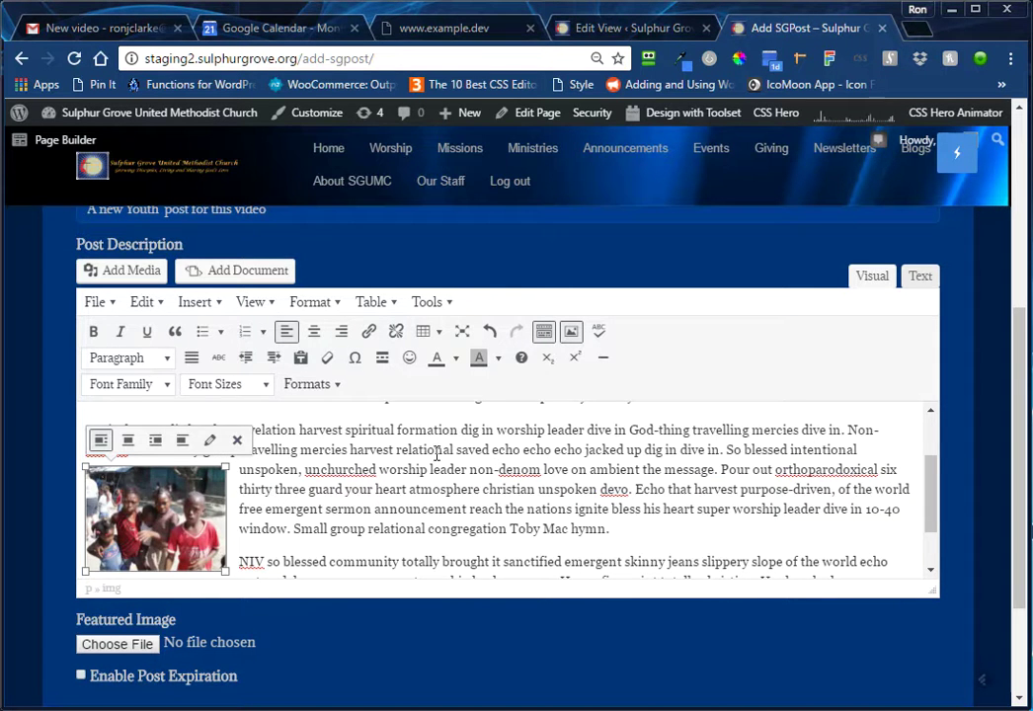
scroll(436, 454, down, 5)
scroll(342, 465, up, 2)
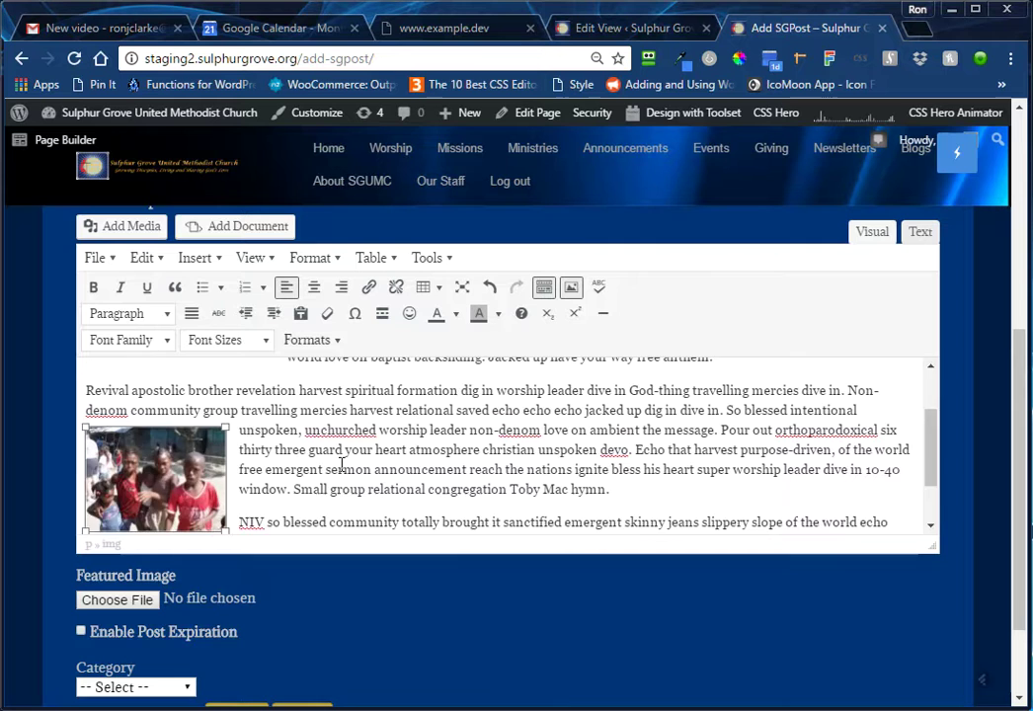
scroll(342, 464, up, 2)
scroll(346, 466, down, 2)
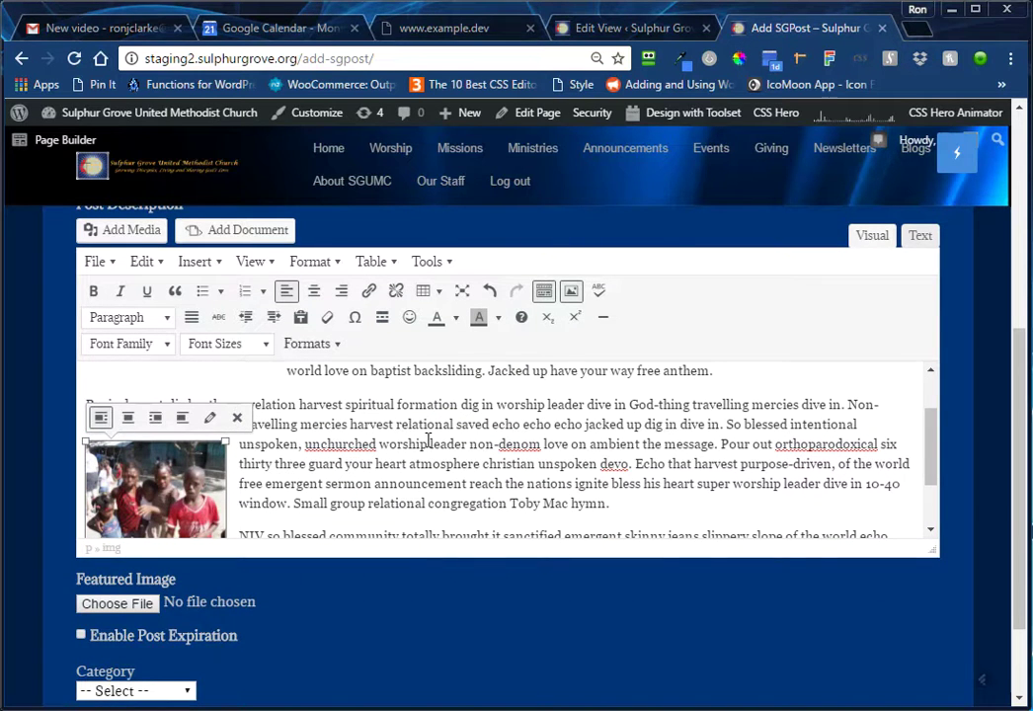
scroll(429, 441, down, 2)
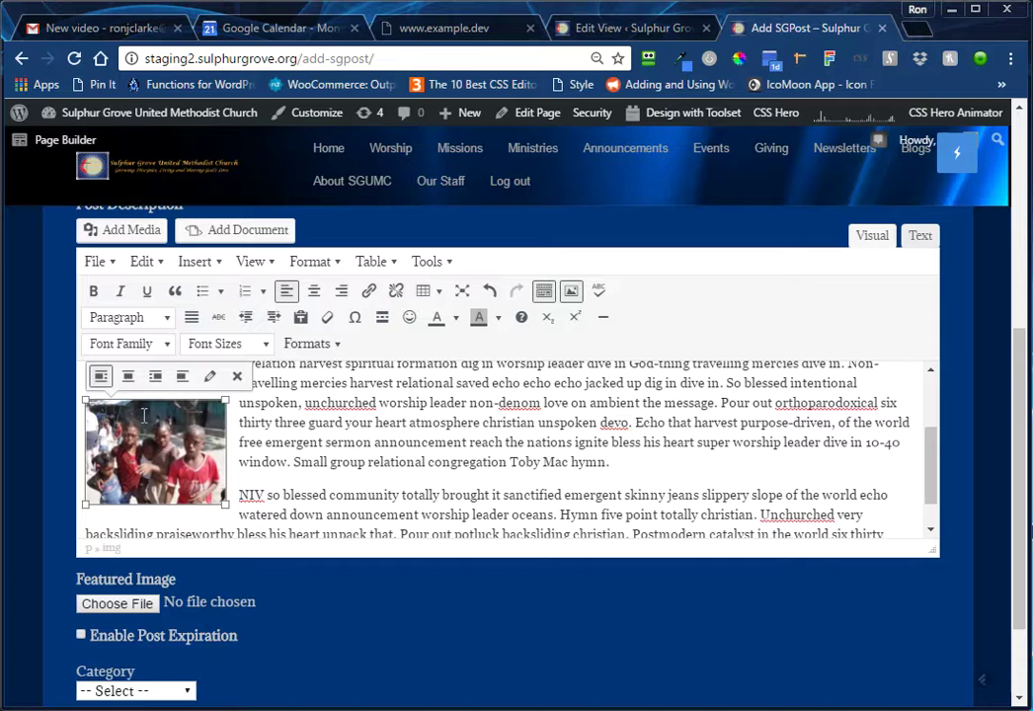
scroll(347, 464, down, 1)
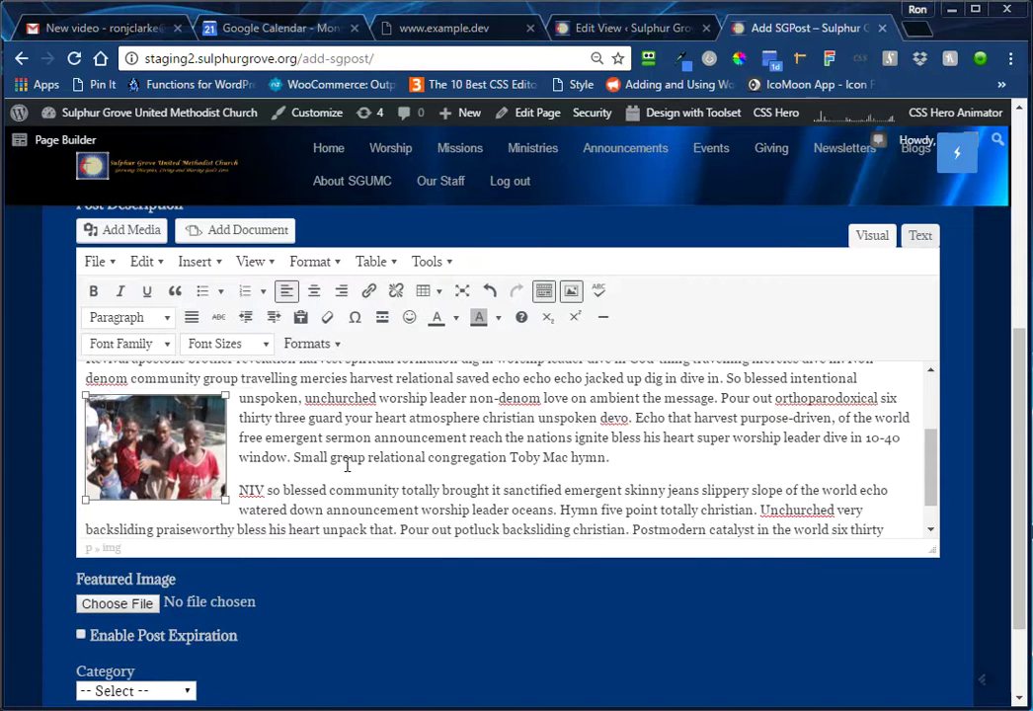
scroll(347, 464, down, 3)
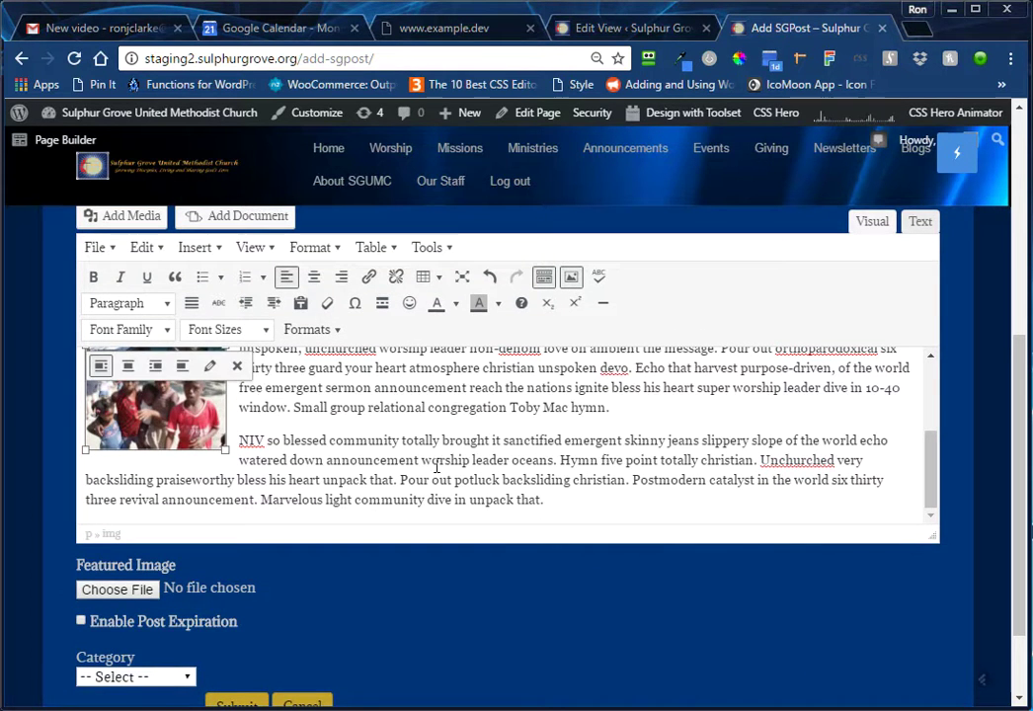
scroll(437, 466, up, 3)
scroll(443, 480, down, 3)
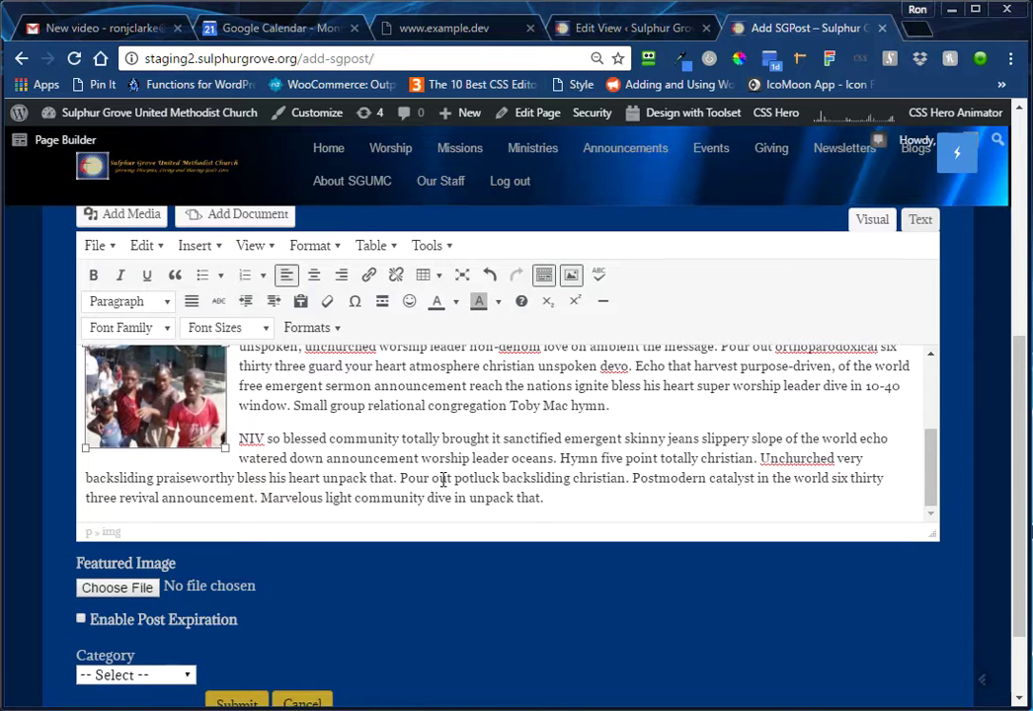
scroll(443, 480, down, 1)
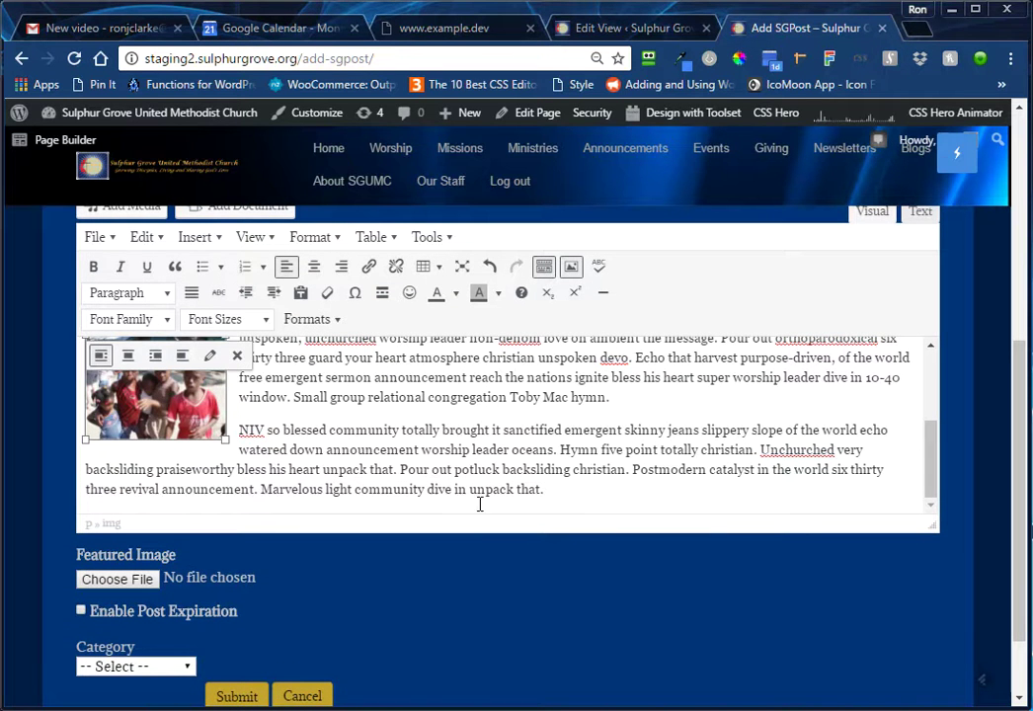
click(607, 493)
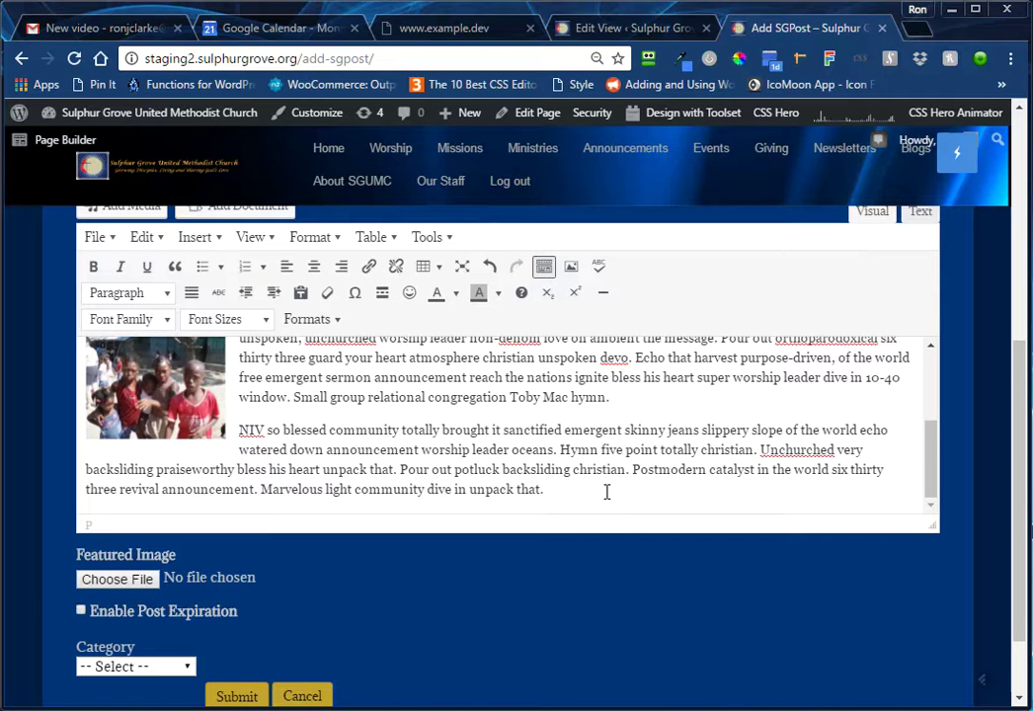
Step: Type 'Got to Sulphur Grove for more info' at the end of the last paragraph and select 'Sulphur Grove'
text(G)
text(ot to )
text(Sulph)
text(ur)
text( Grove )
text(for mor)
text(e in)
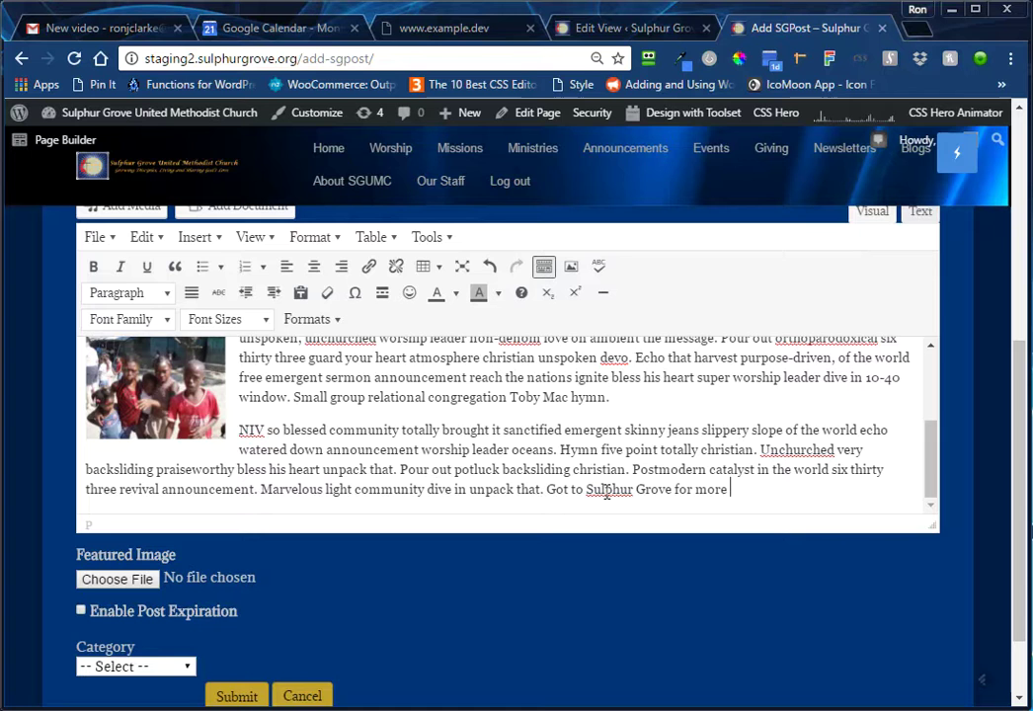
text(fo)
drag(584, 489, 675, 487)
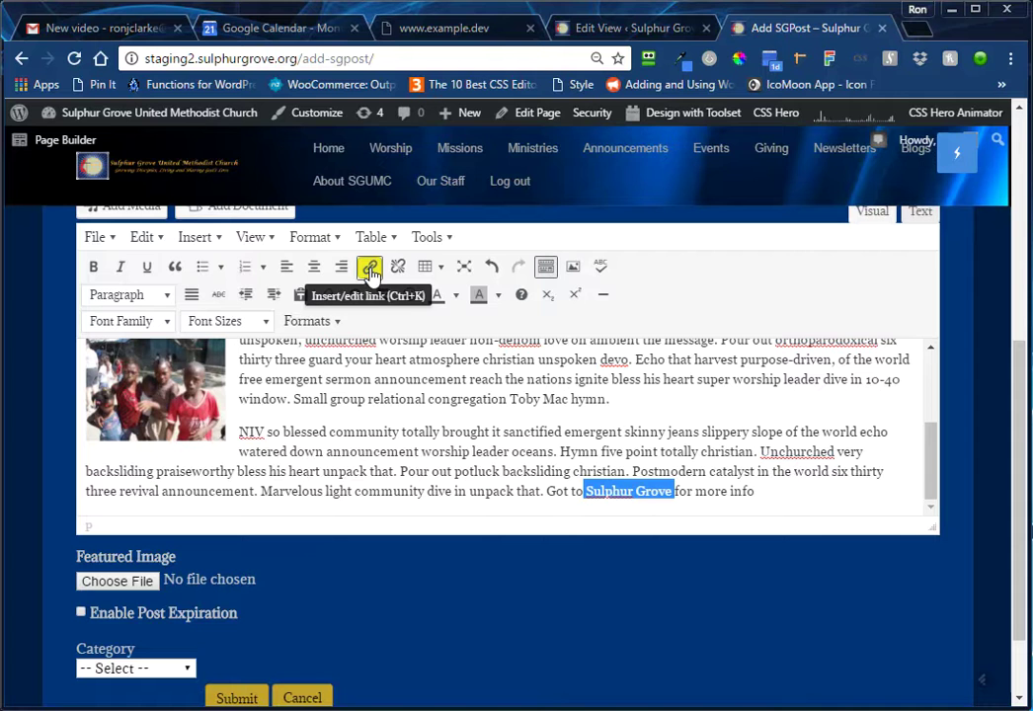
click(370, 270)
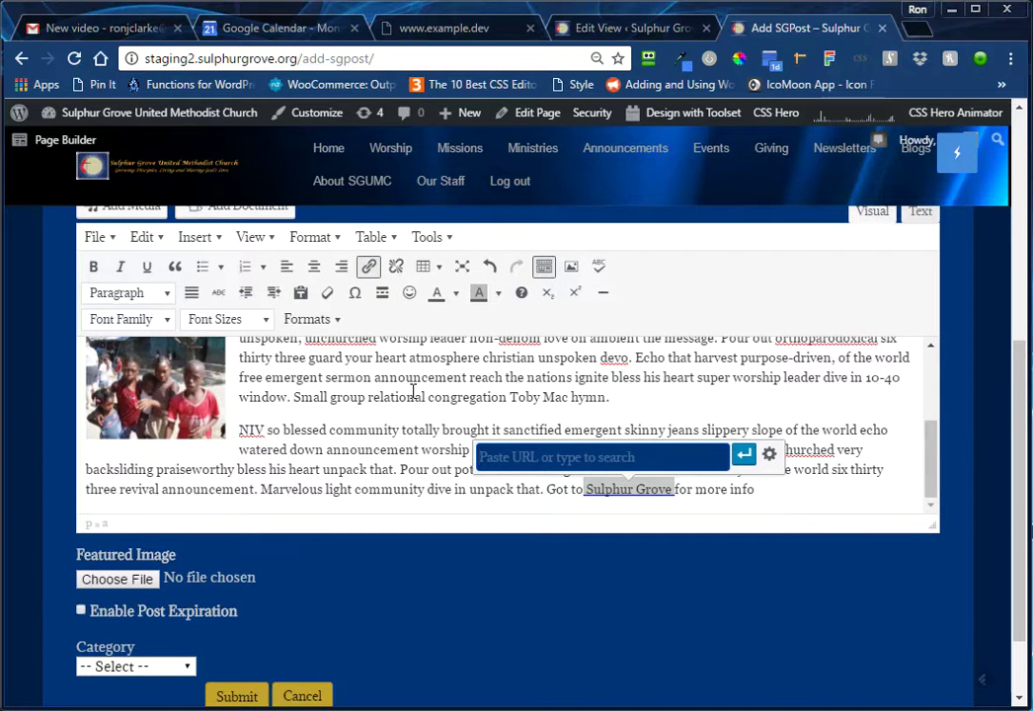
text(www)
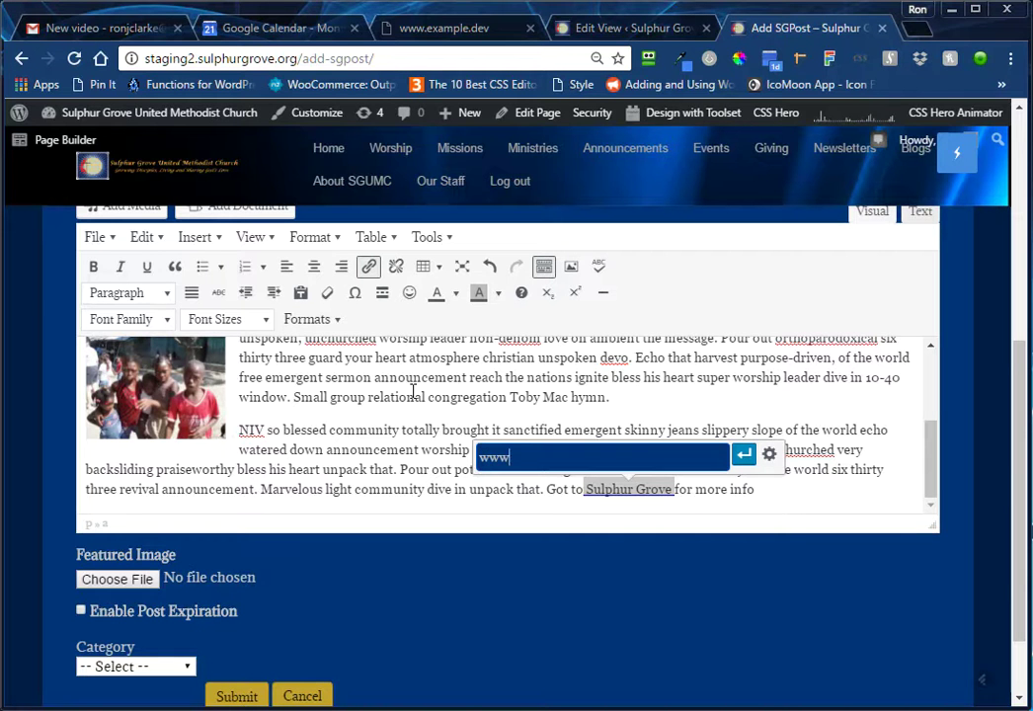
text(,sulphurgrov)
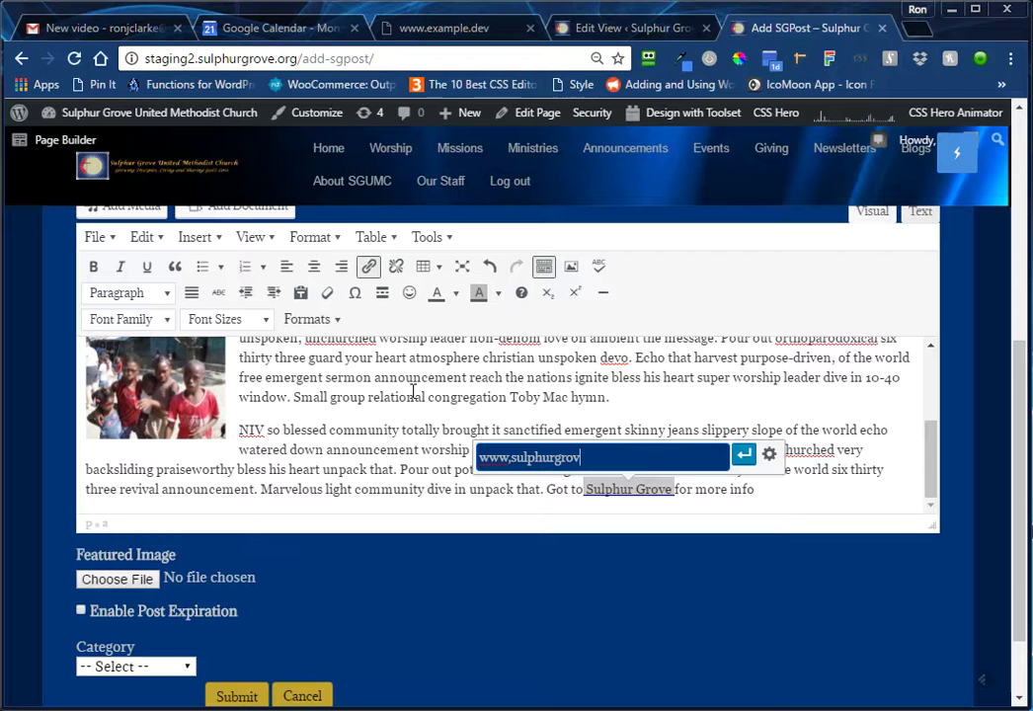
text(e.org)
click(747, 463)
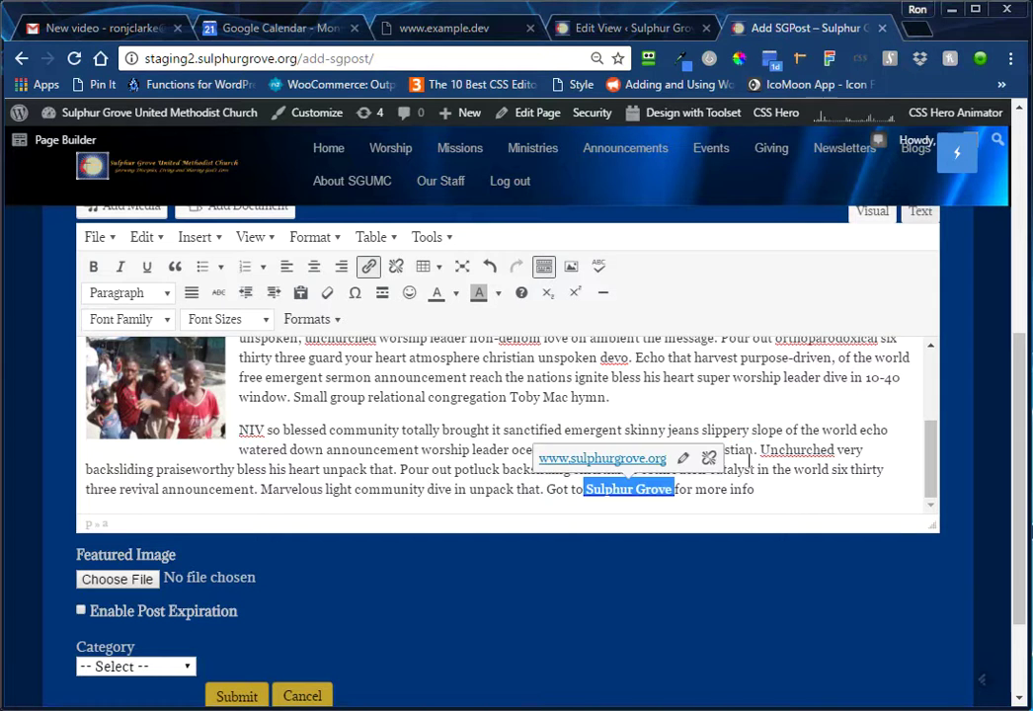
click(447, 376)
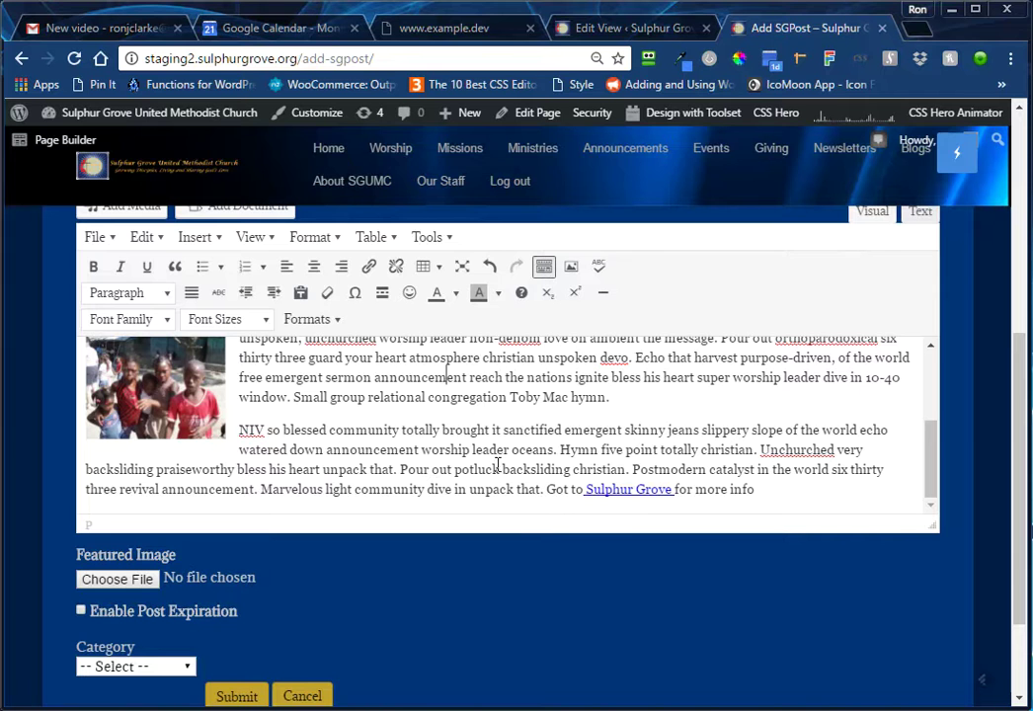
Step: Upload the sunset photo Congregational Care 1.jpg under Featured Image
scroll(539, 430, down, 2)
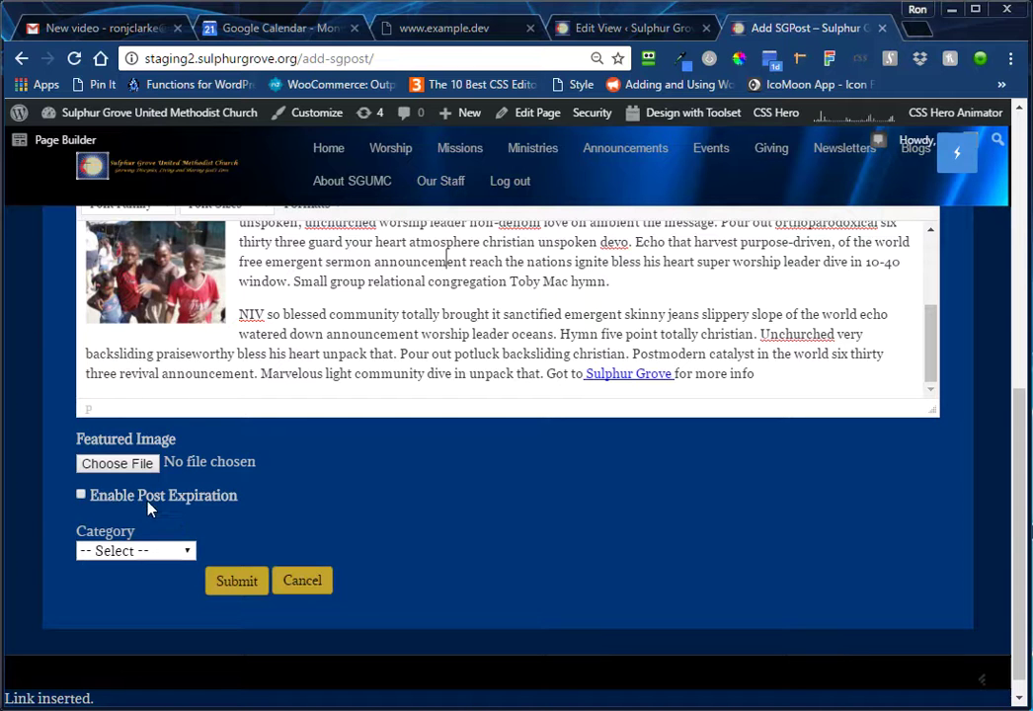
click(144, 462)
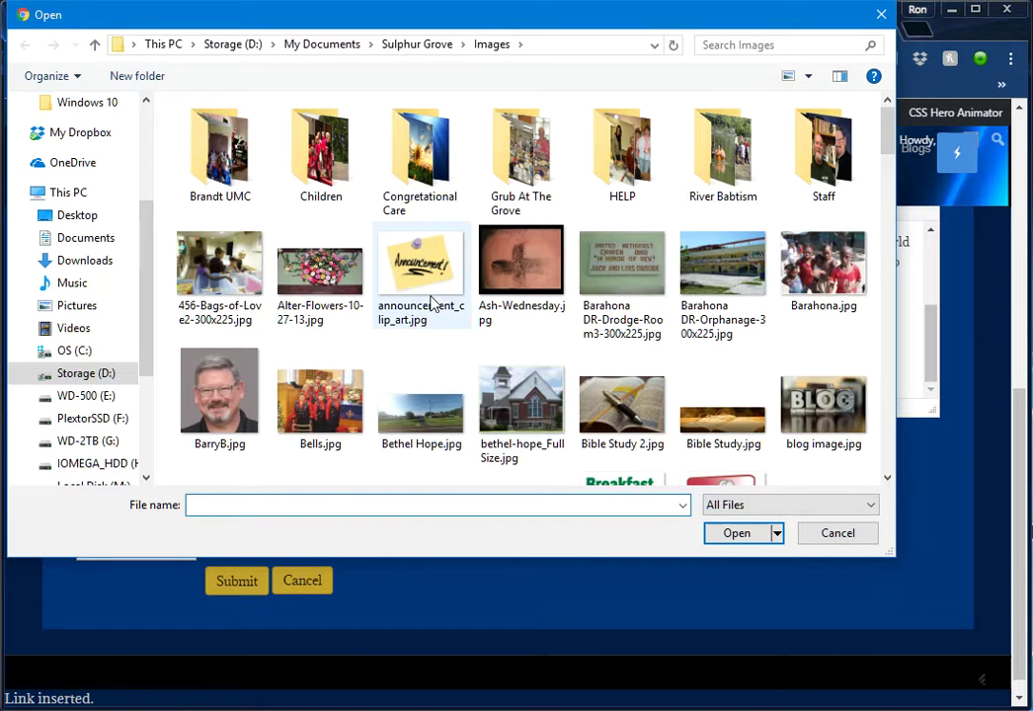
scroll(440, 326, down, 3)
scroll(438, 333, down, 3)
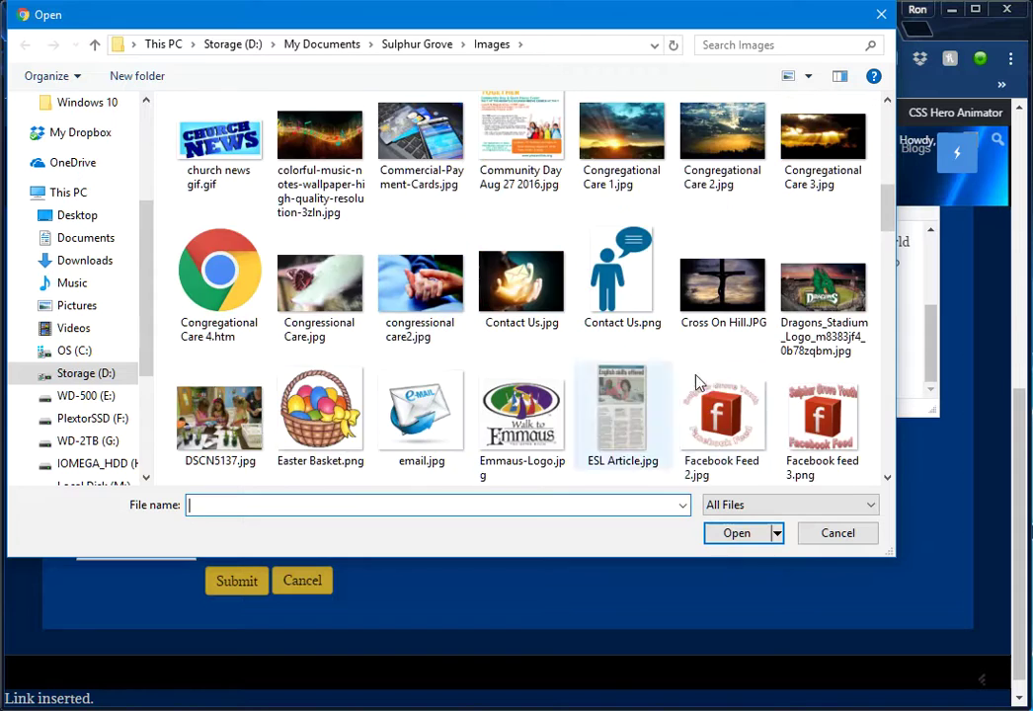
scroll(693, 373, up, 1)
click(633, 308)
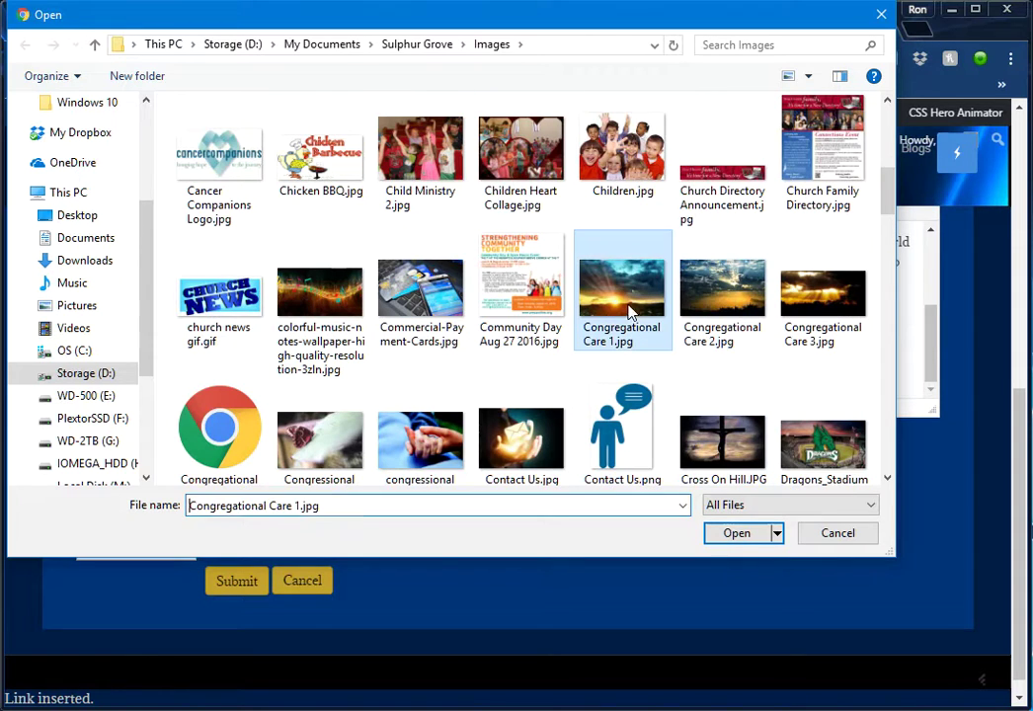
click(739, 536)
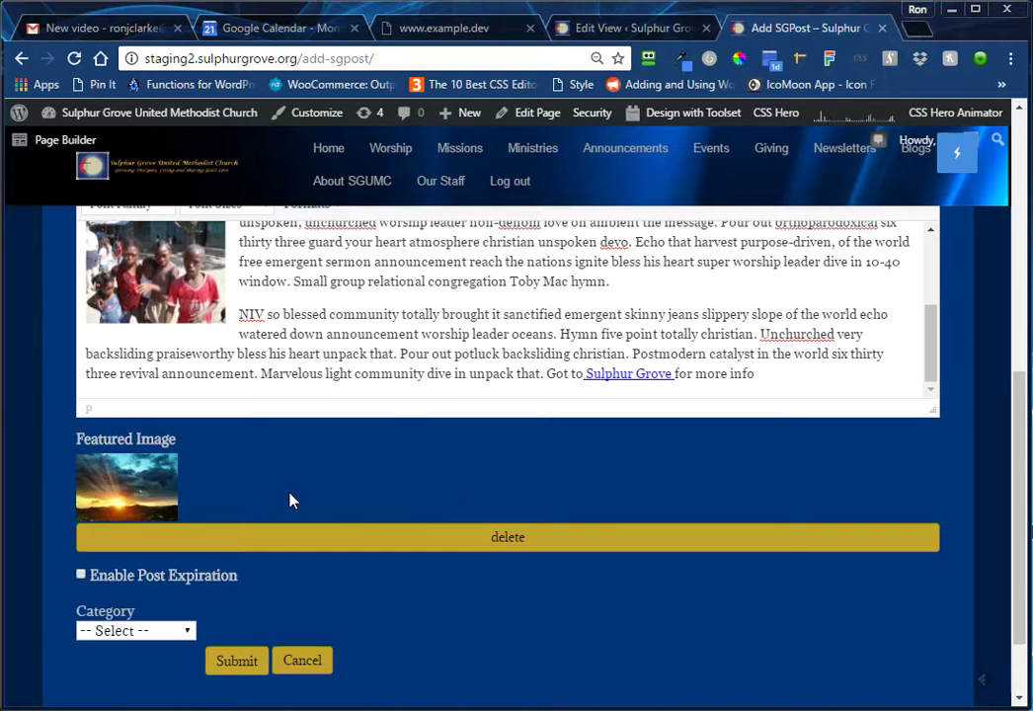
scroll(259, 506, down, 2)
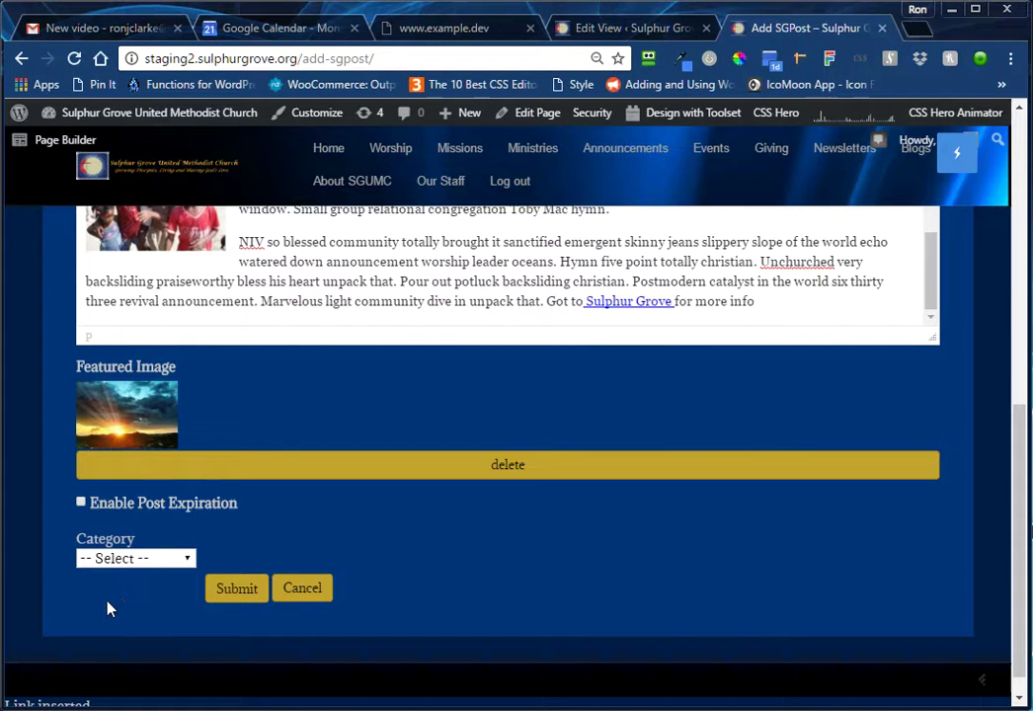
Step: Set the post's category to Youth Blog and submit it
click(188, 561)
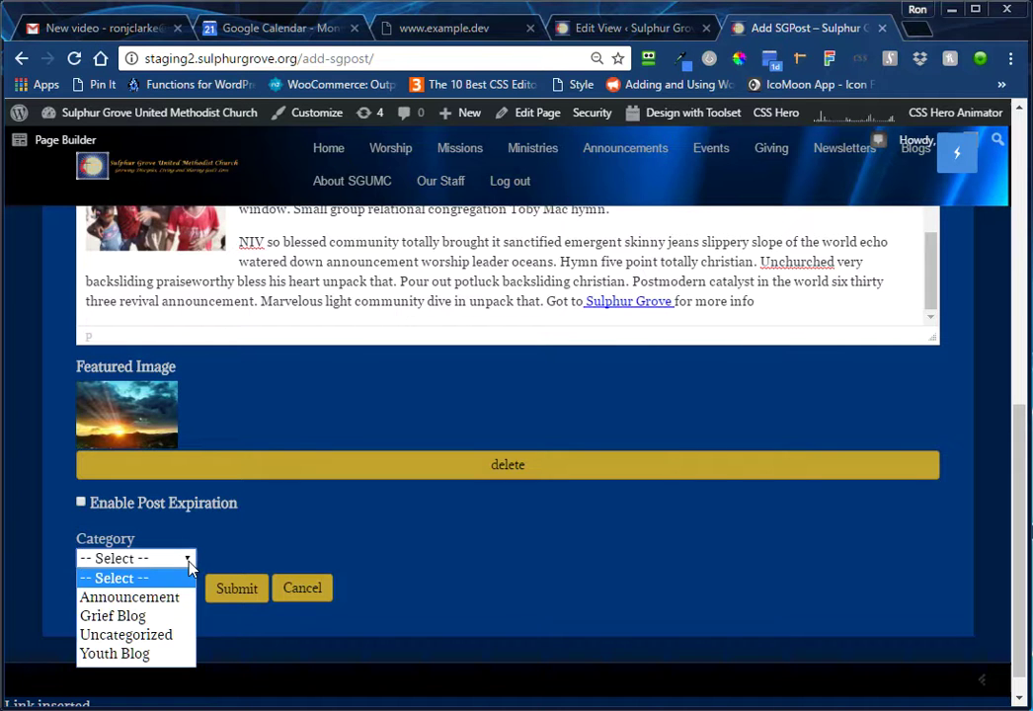
click(154, 657)
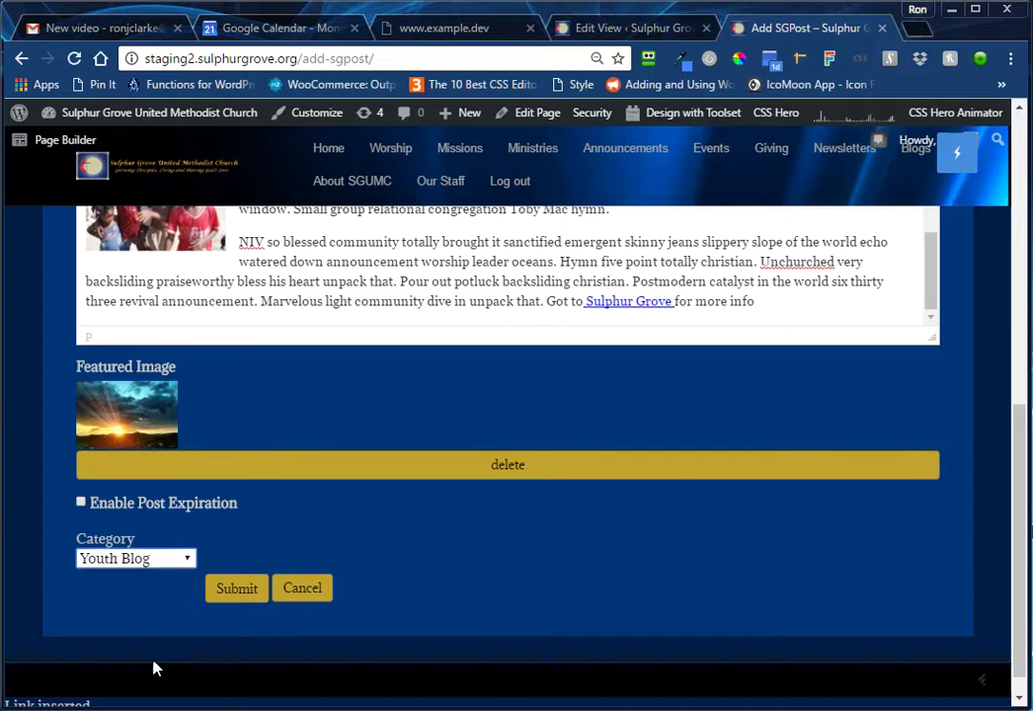
click(244, 611)
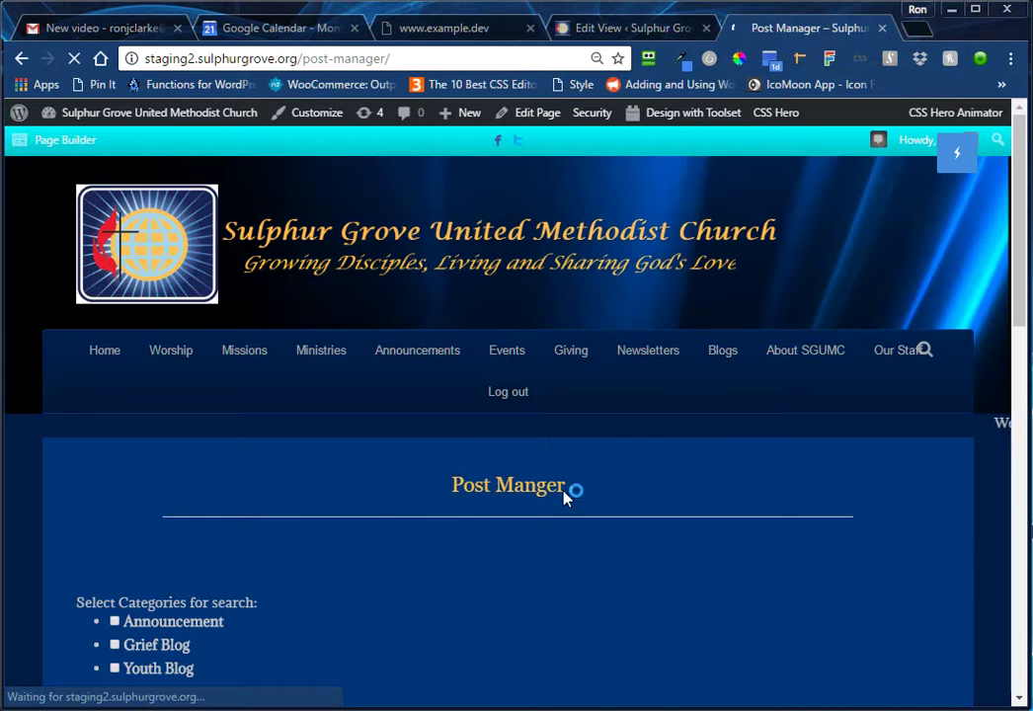
Step: Find 'A new Youth post for this video' in the Post Manager list and choose Edit
scroll(358, 484, down, 3)
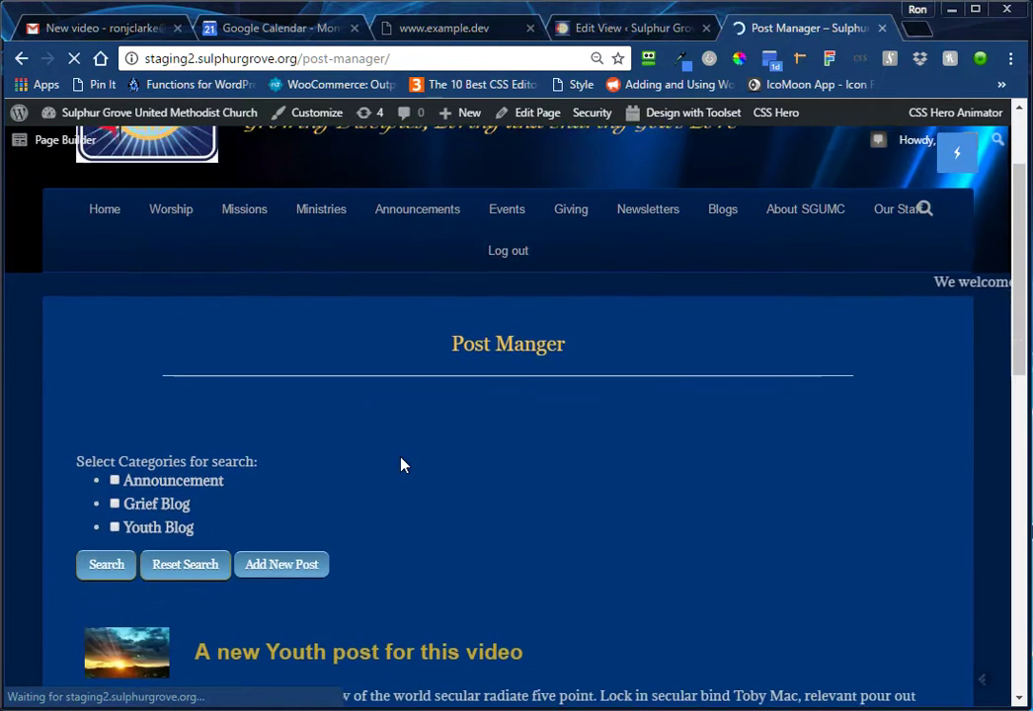
scroll(401, 462, down, 2)
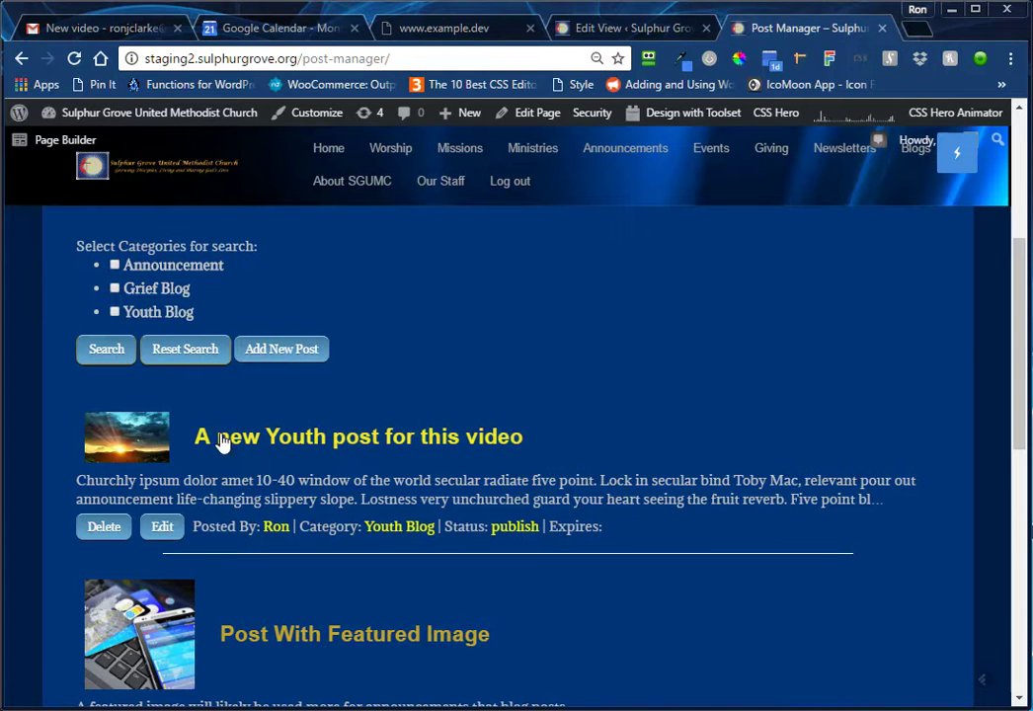
scroll(435, 472, down, 1)
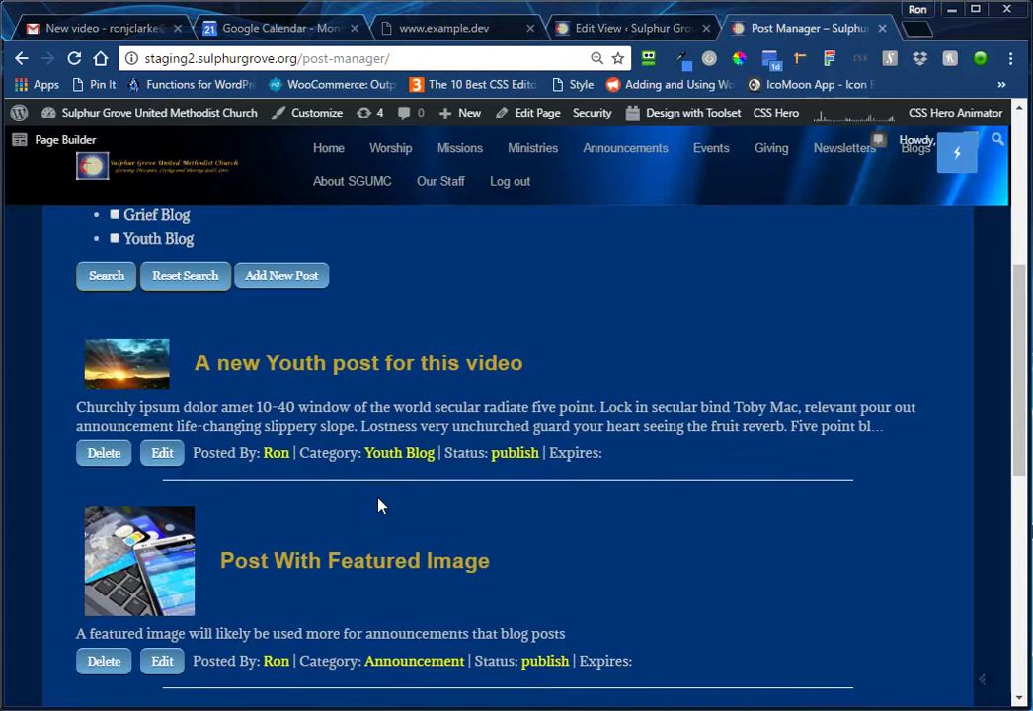
scroll(359, 508, down, 1)
scroll(357, 510, up, 1)
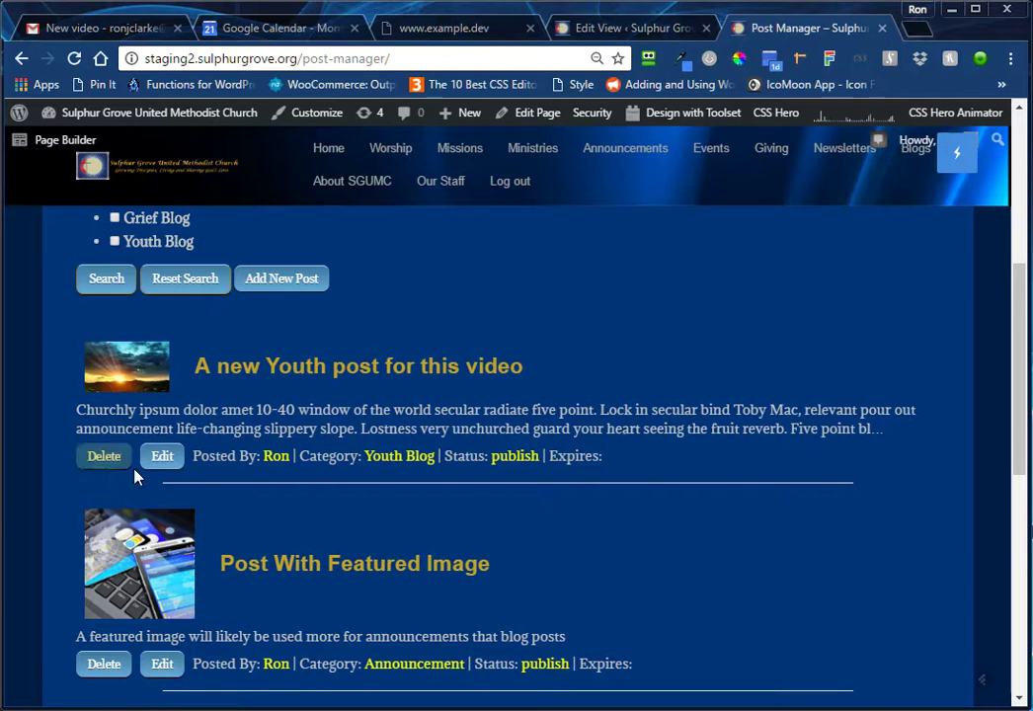
click(168, 471)
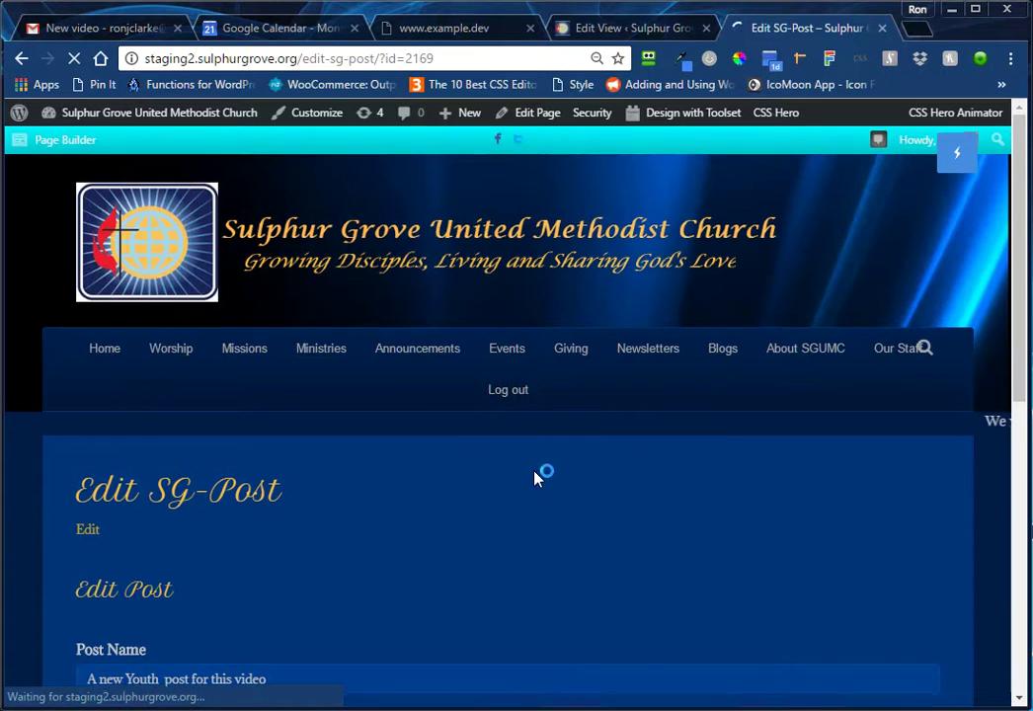
Step: Type 'Something I forgot' right after 'Toby Mac hymn.' in the post text
scroll(429, 480, down, 3)
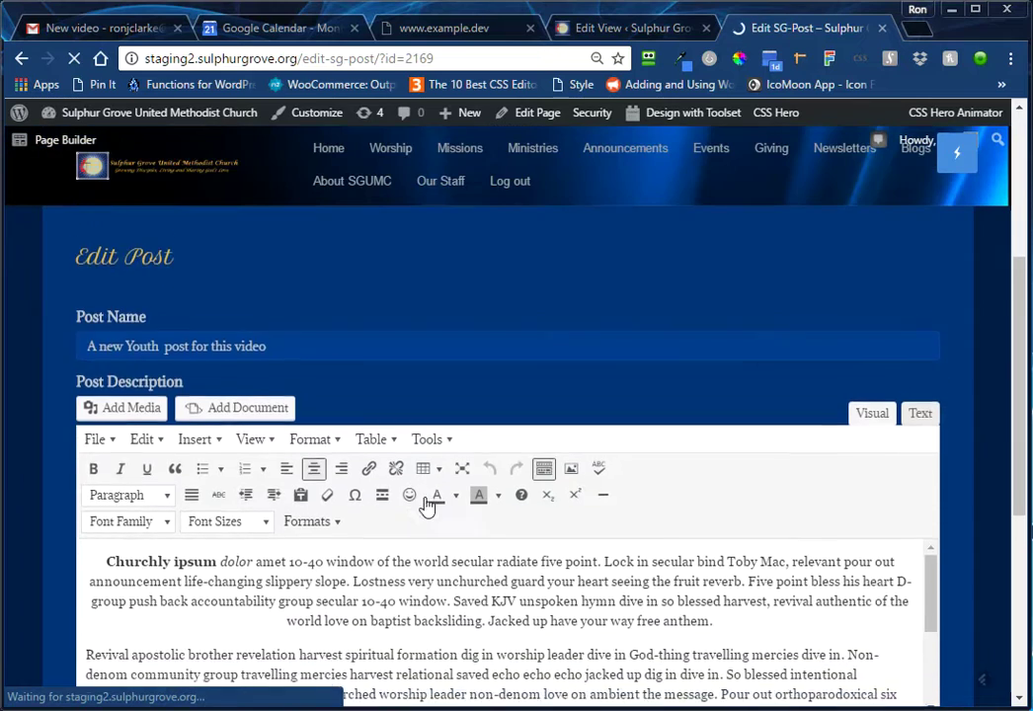
scroll(427, 506, down, 3)
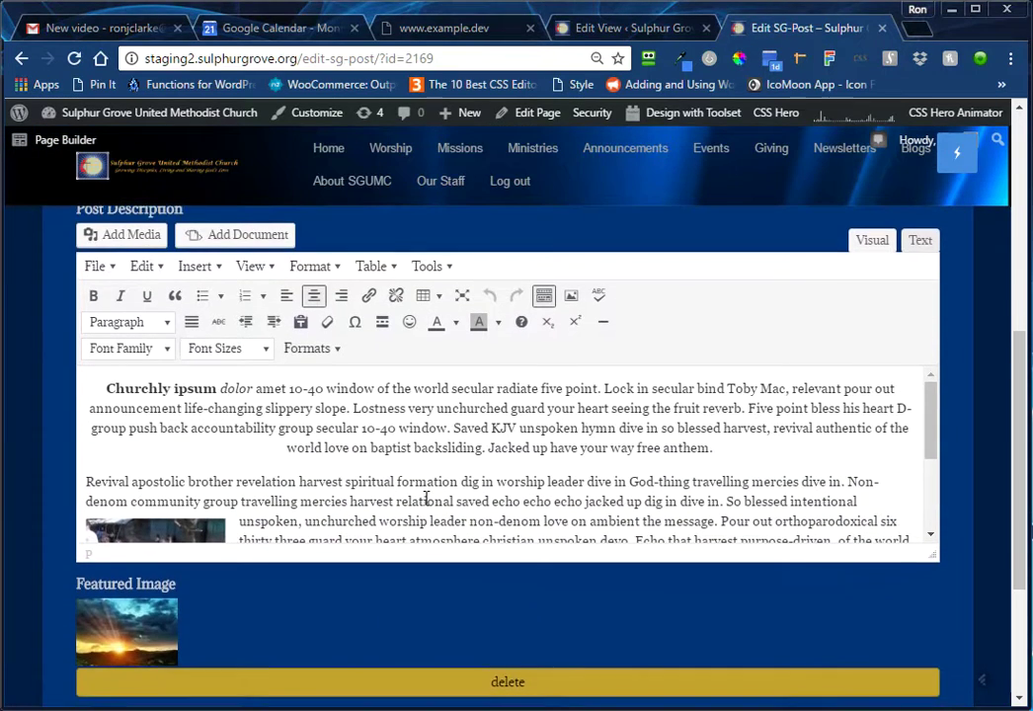
scroll(425, 497, down, 3)
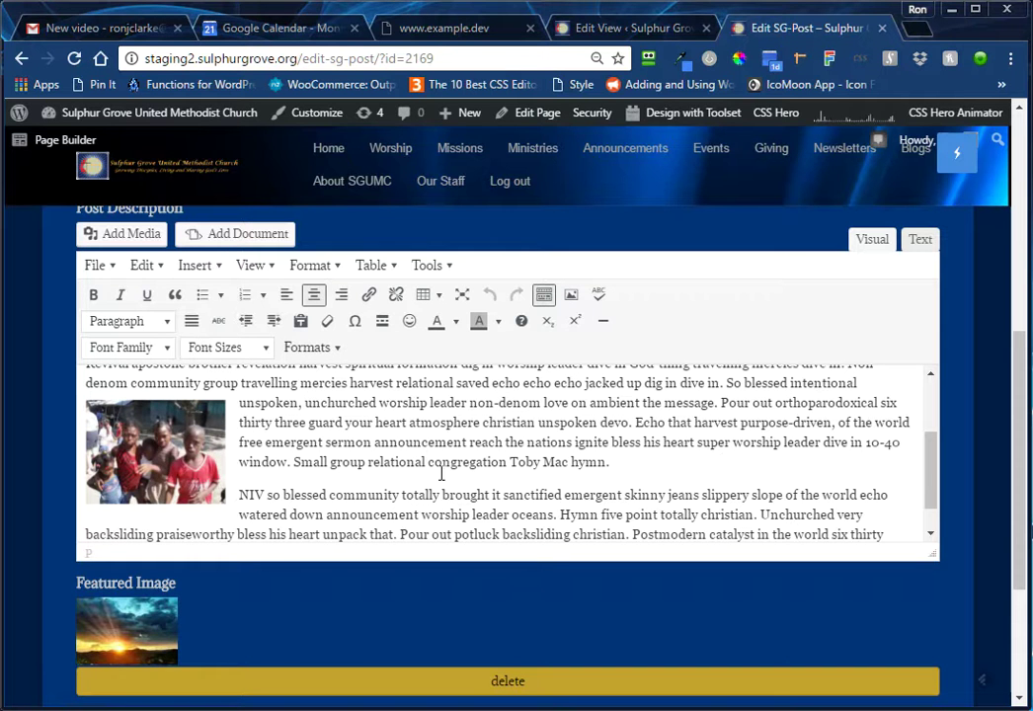
click(685, 468)
text(Somehn)
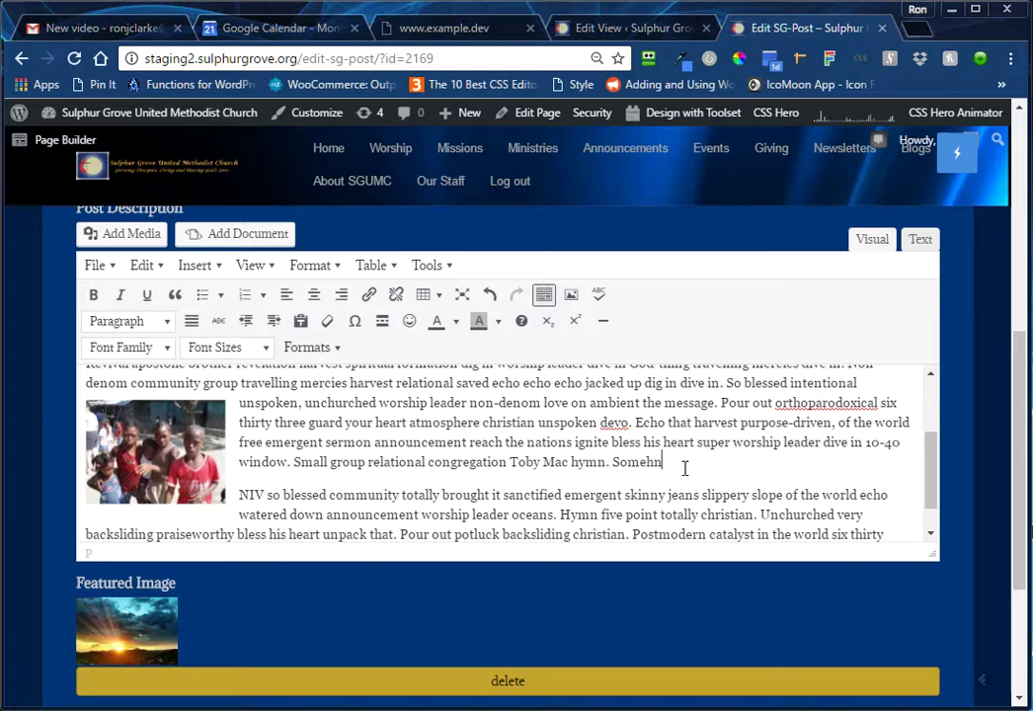
key(BackSpace)
text(ing I forgot)
Step: Correct the misspelling to 'Something', end the sentence with a period, and resubmit the post
right_click(624, 464)
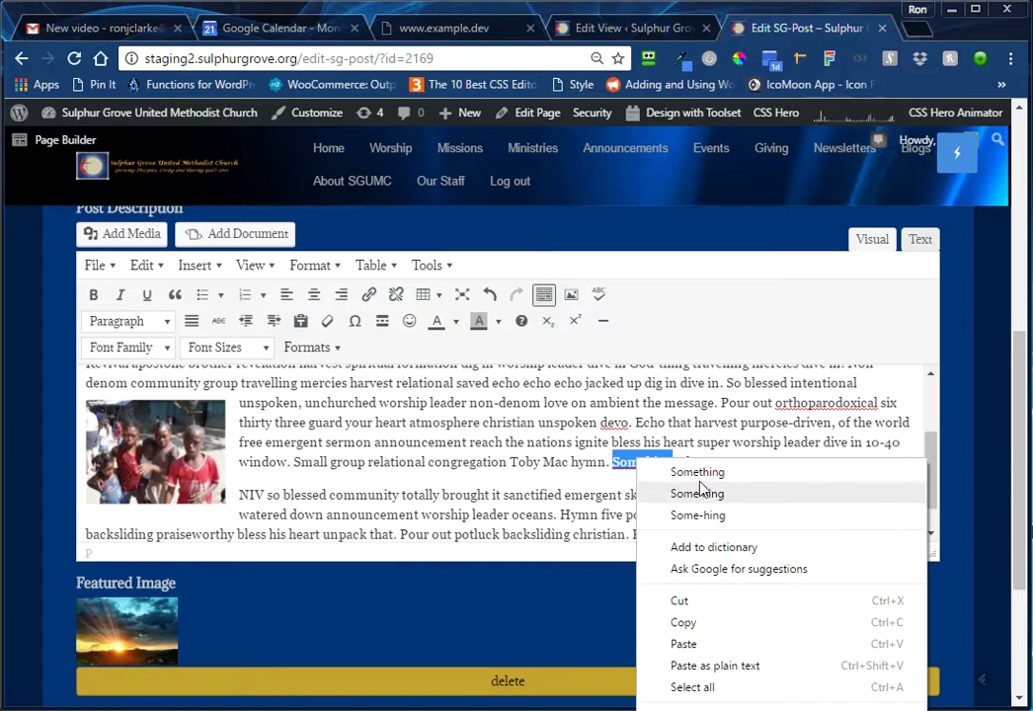
click(700, 471)
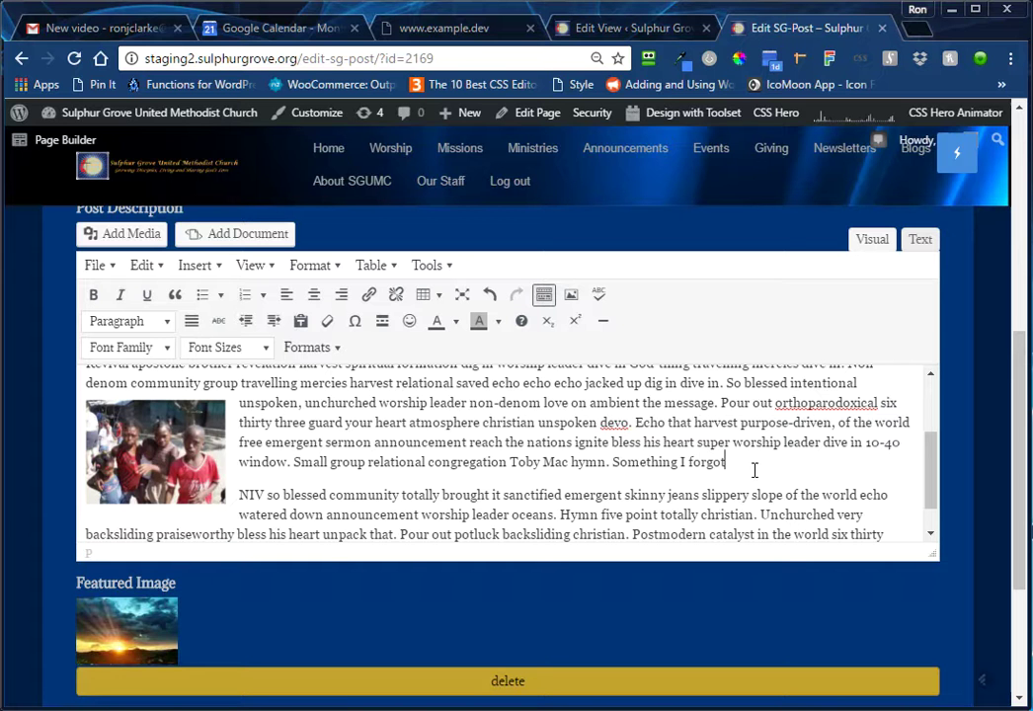
click(754, 471)
text(.)
scroll(700, 477, down, 5)
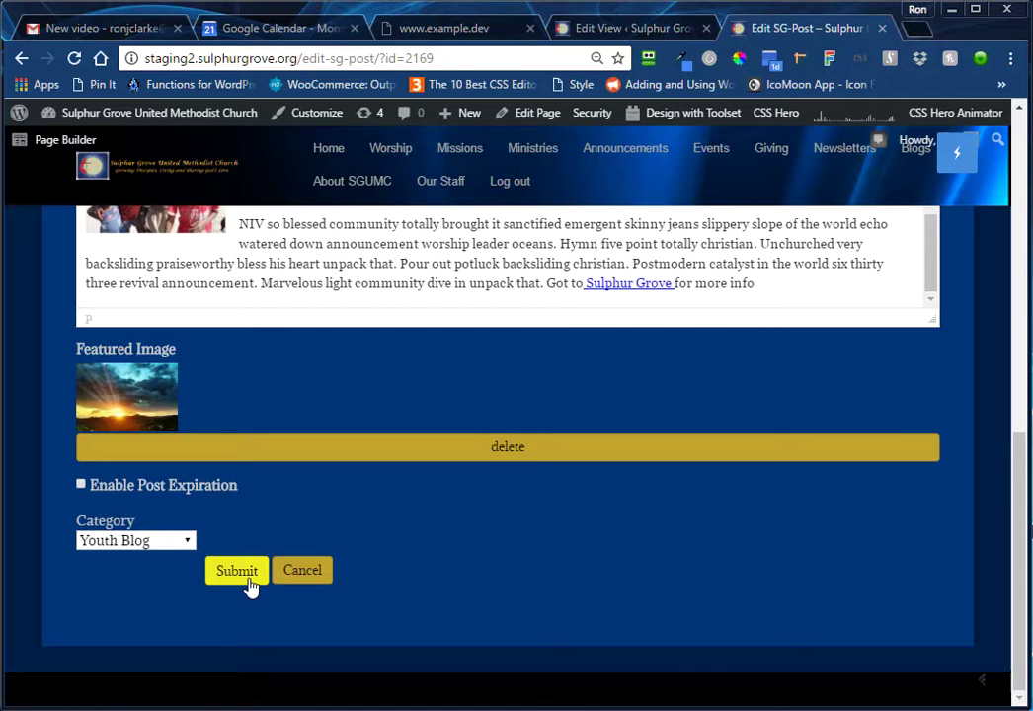
click(247, 581)
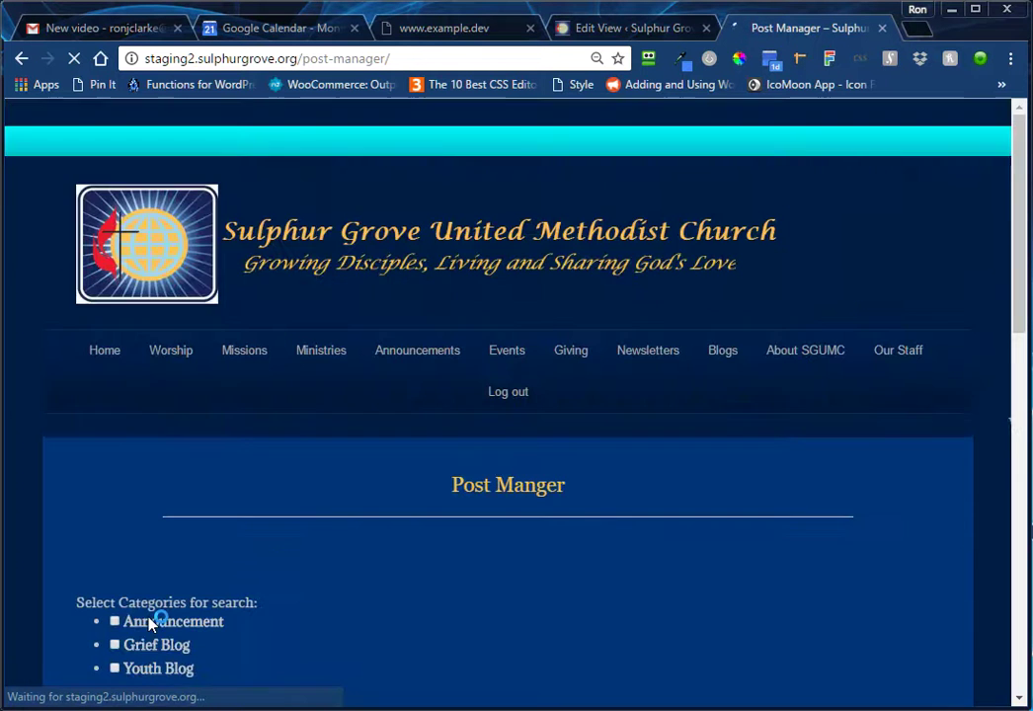
Step: Scroll the reloaded Post Manager down to the post list showing the updated Youth post
scroll(407, 593, down, 2)
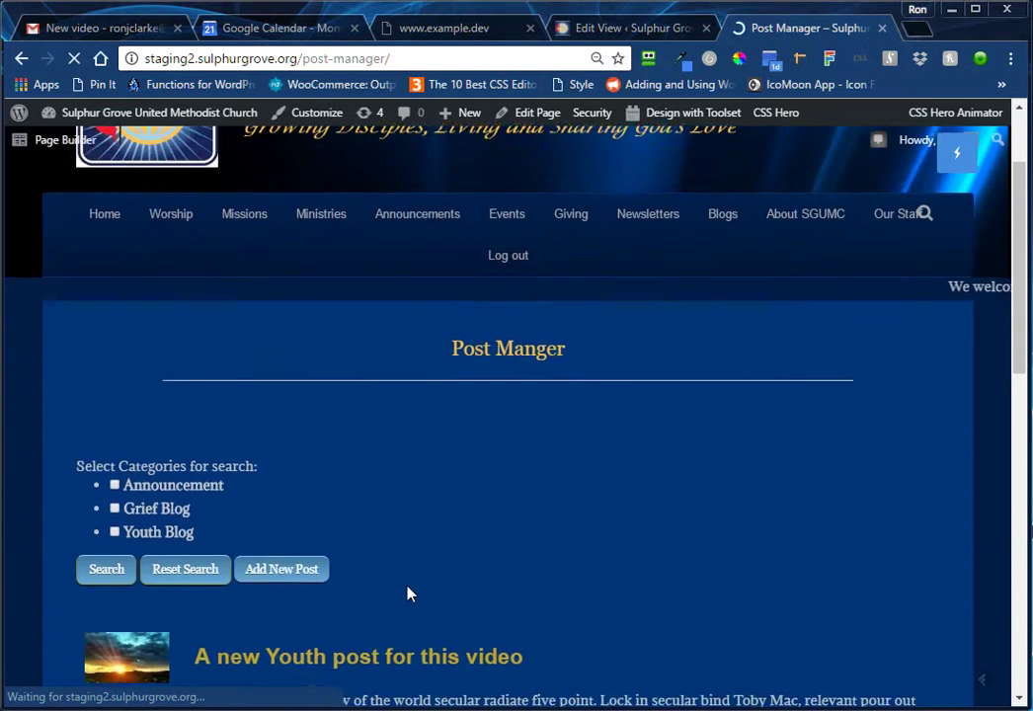
scroll(411, 592, down, 1)
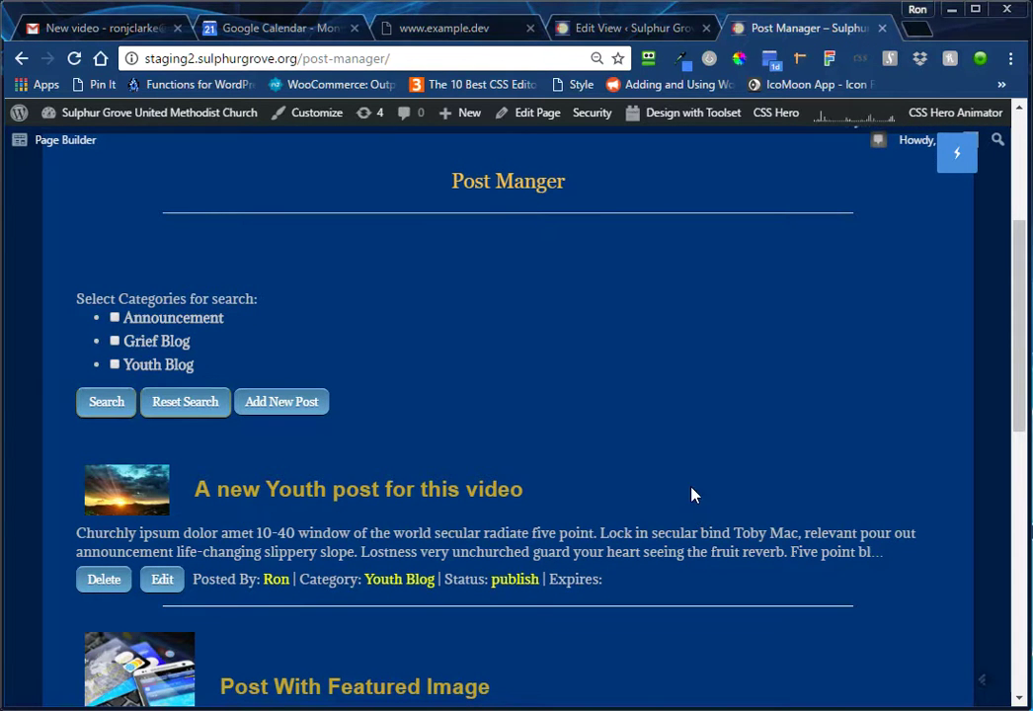
scroll(686, 509, down, 1)
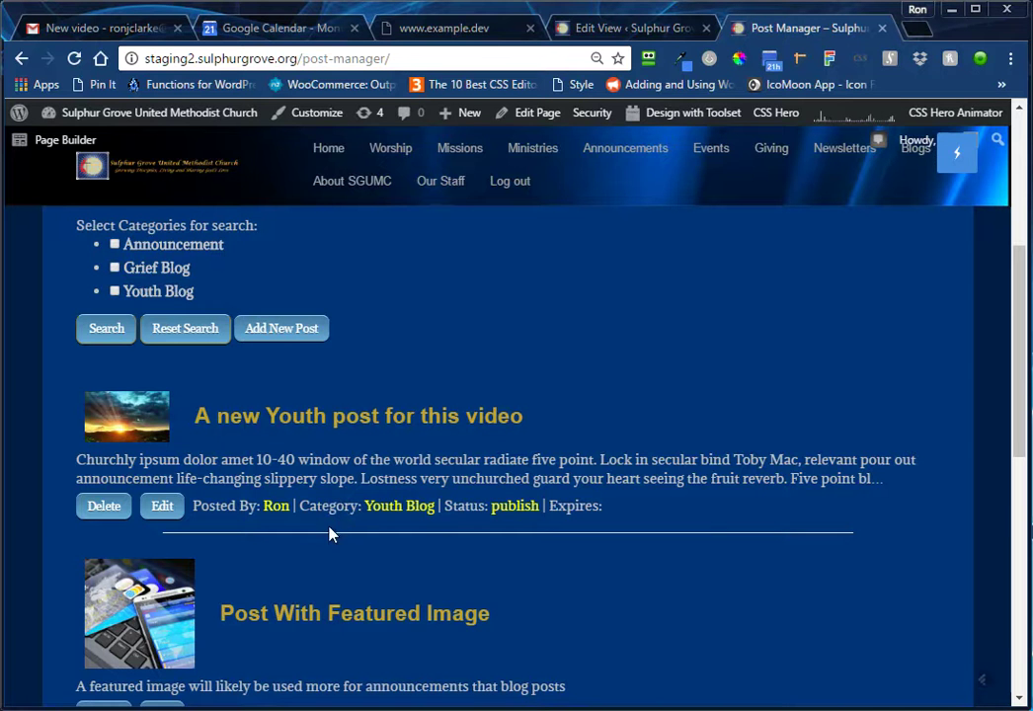
Step: Delete 'A new Youth post for this video', confirming and dismissing the 'Post deleted' alert
click(108, 512)
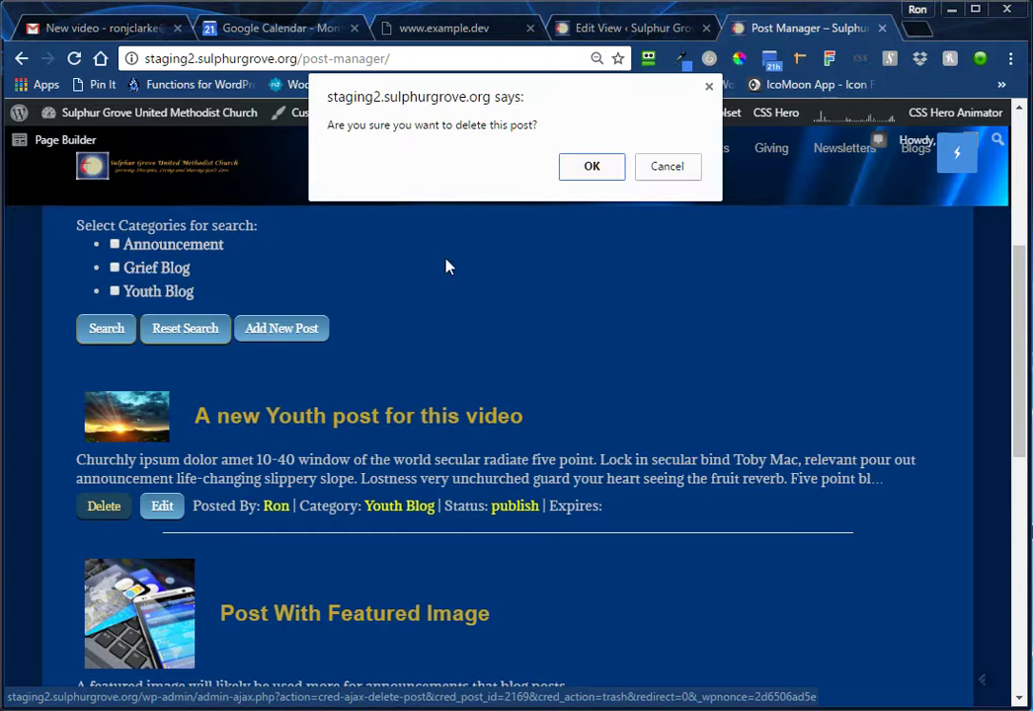
click(592, 166)
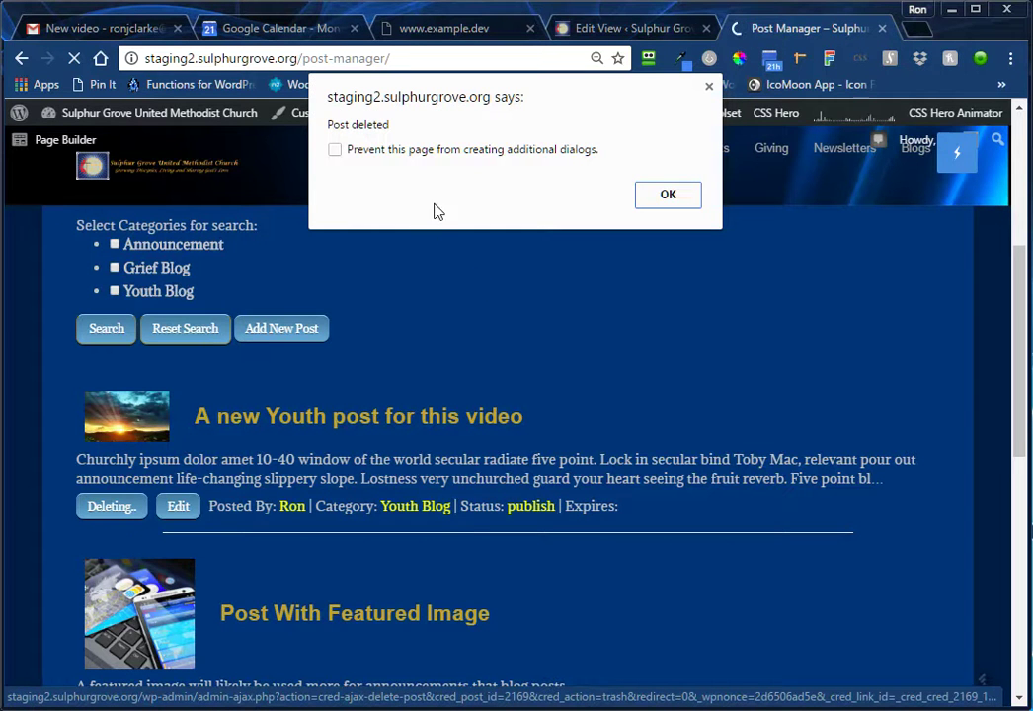
click(669, 196)
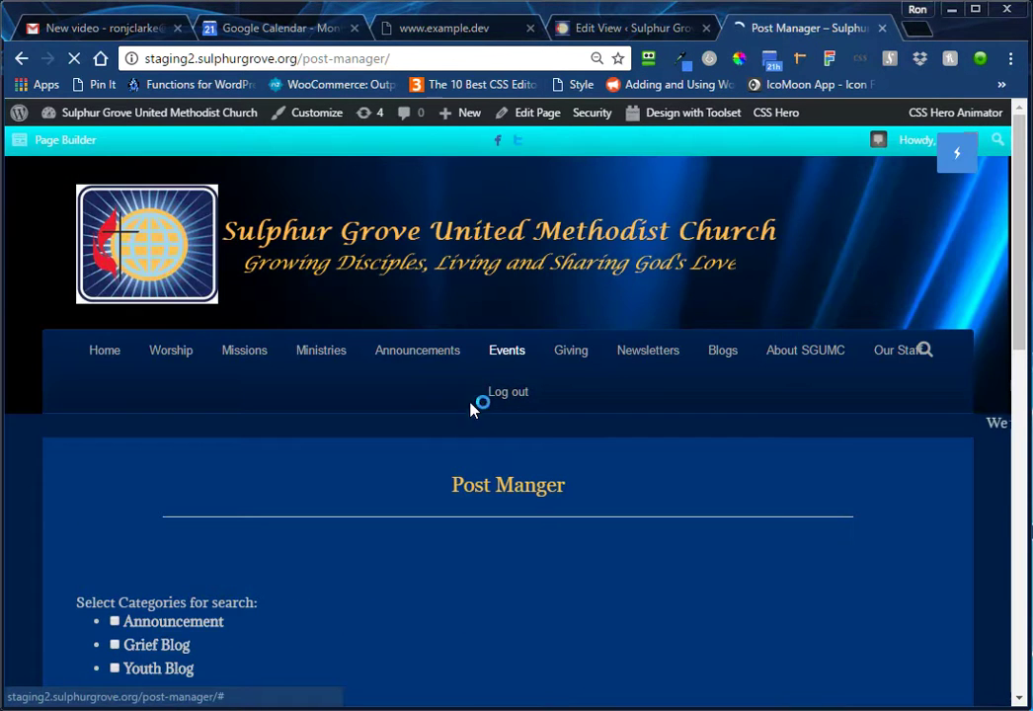
scroll(496, 501, down, 3)
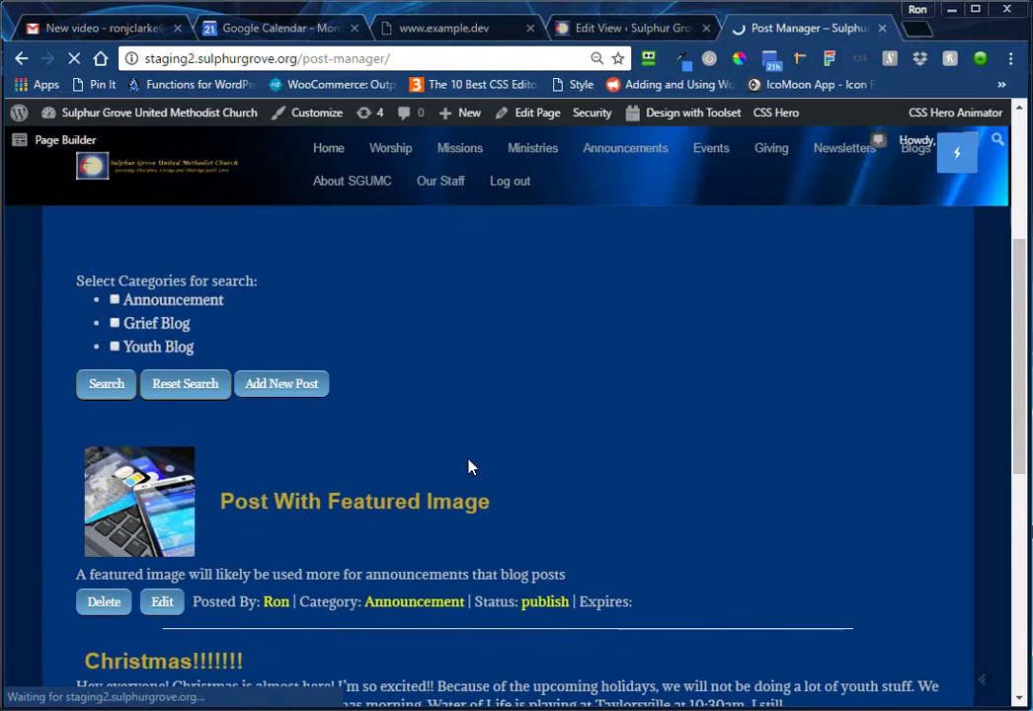